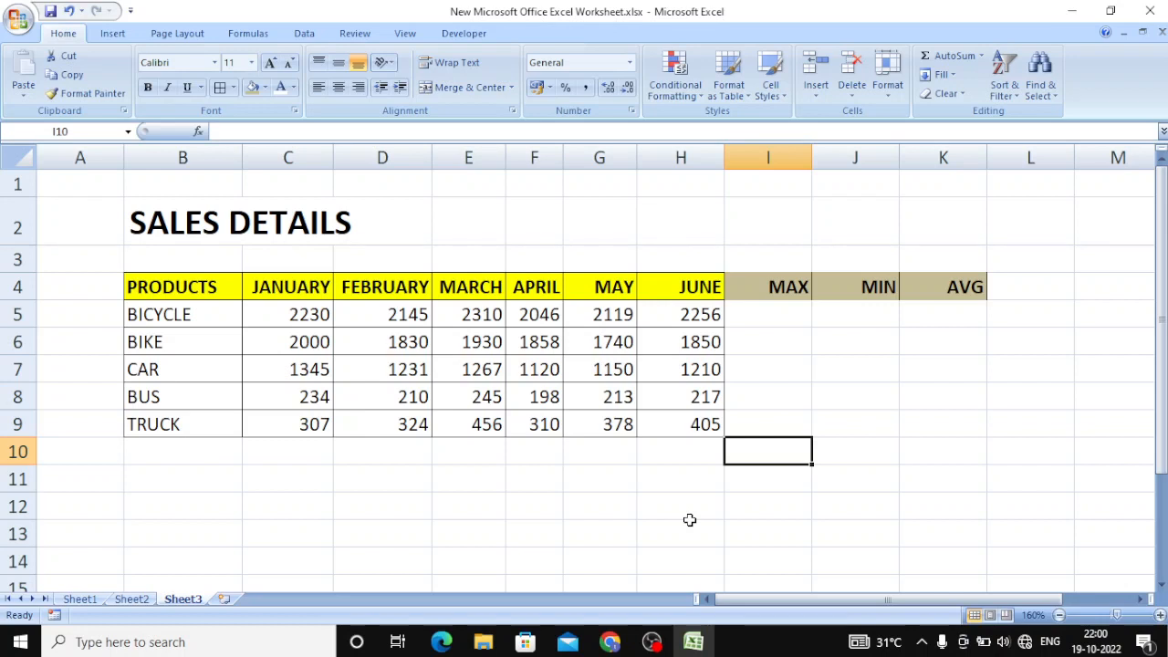
Step: Fill the BICYCLE sales figures for January to June (C5:H5) with a light blue background
left_click(153, 312)
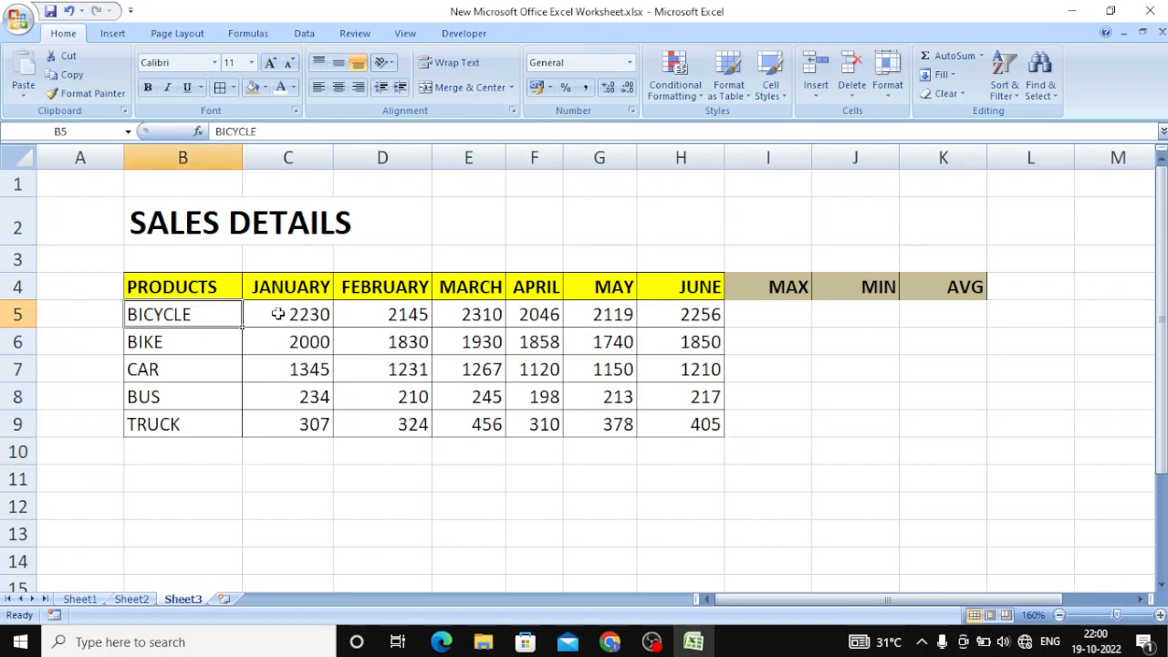
left_click_drag(262, 315, 695, 315)
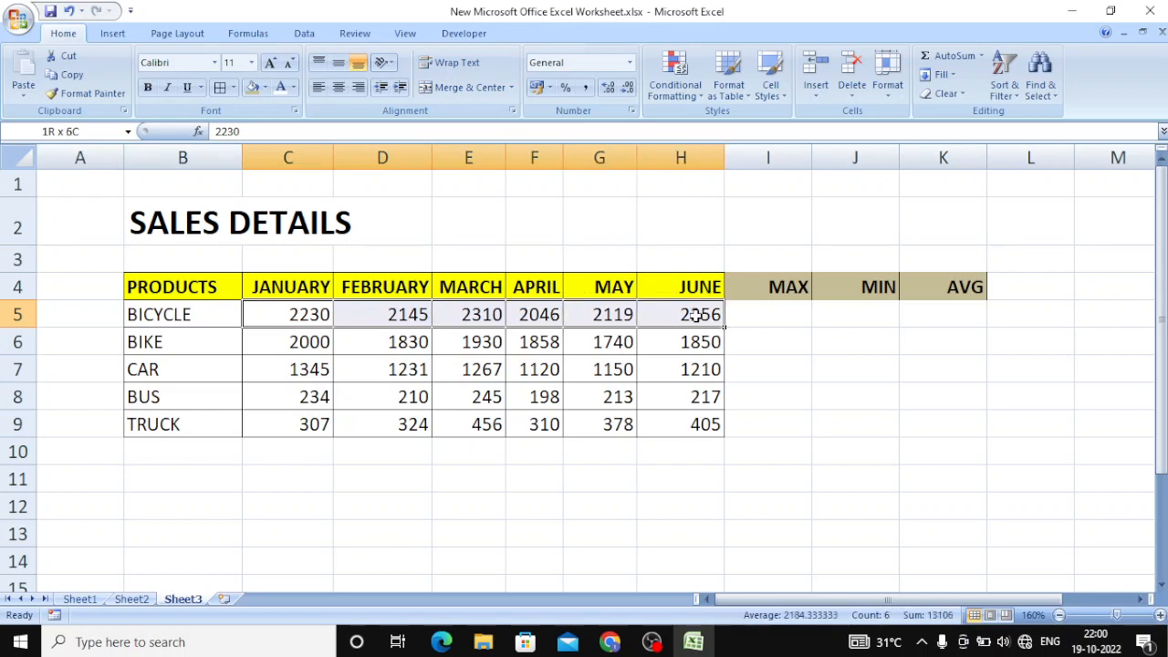
left_click(265, 87)
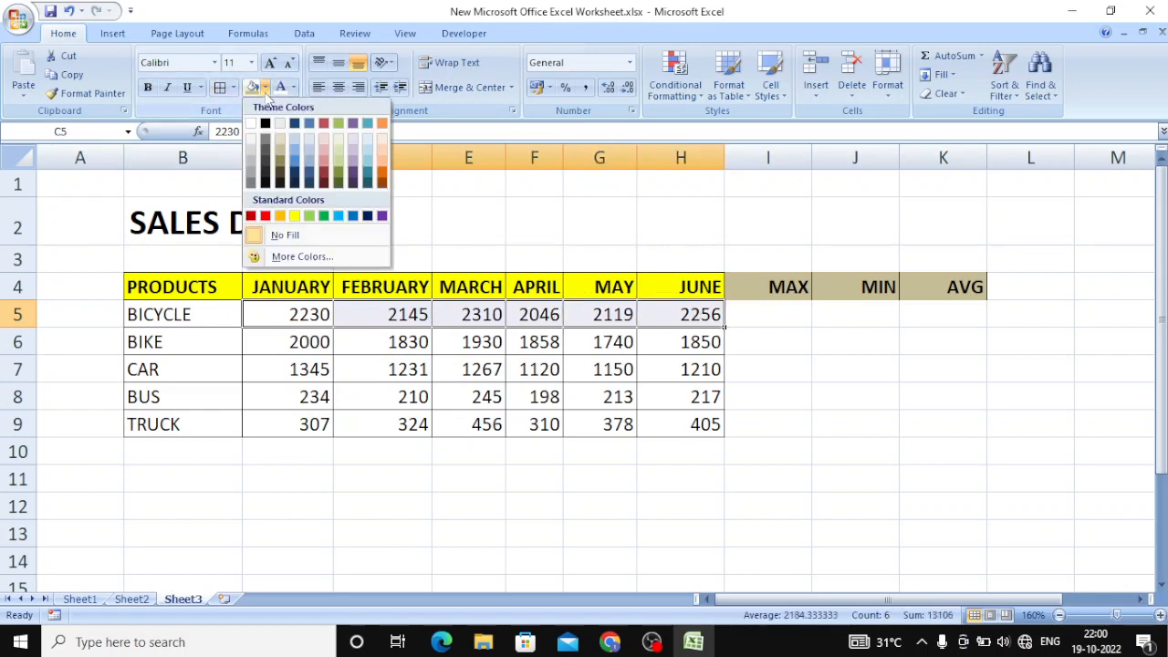
left_click(311, 164)
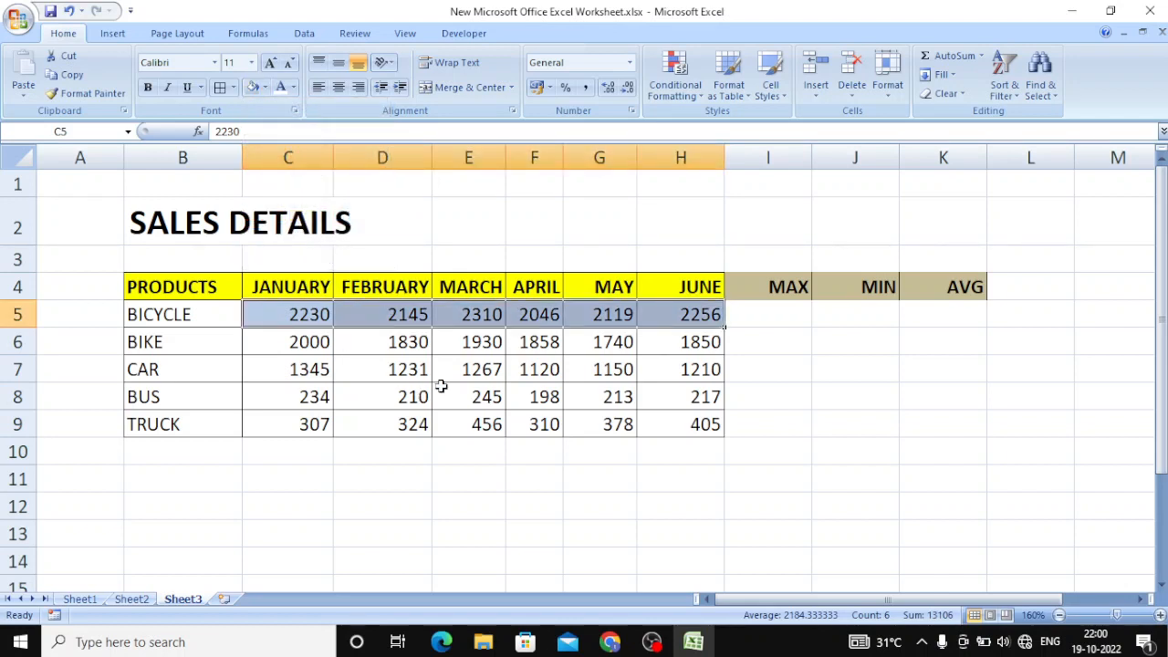
left_click(271, 345)
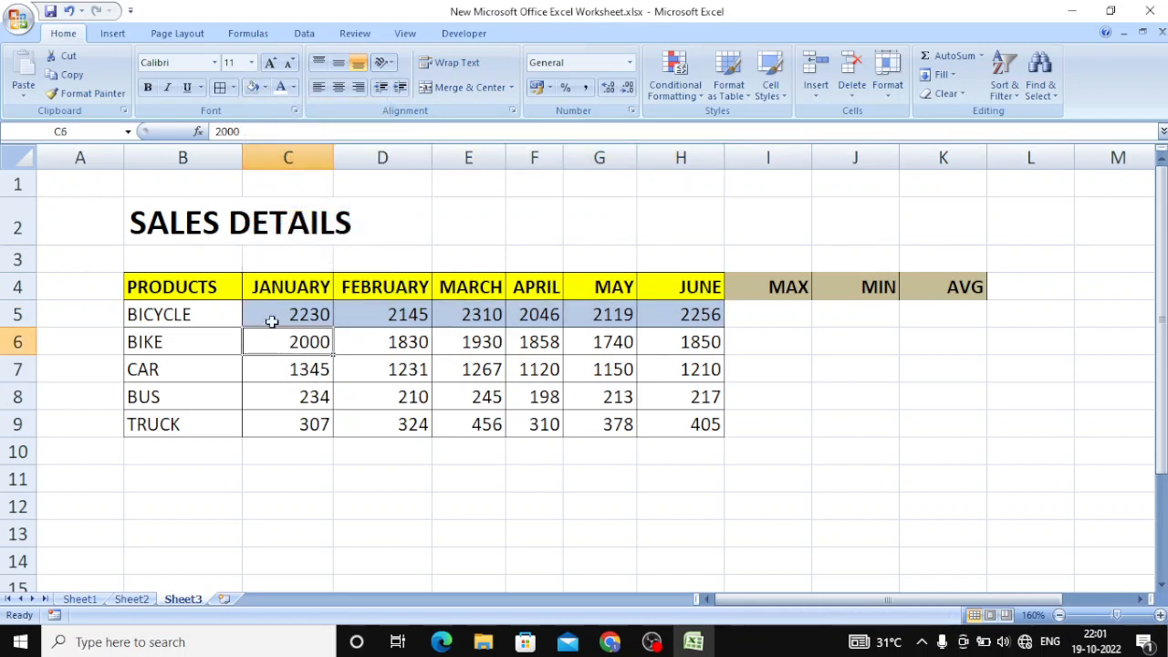
Step: Examine the BICYCLE row's January to June figures and its MAX, MIN and AVG cells
left_click_drag(281, 314, 691, 314)
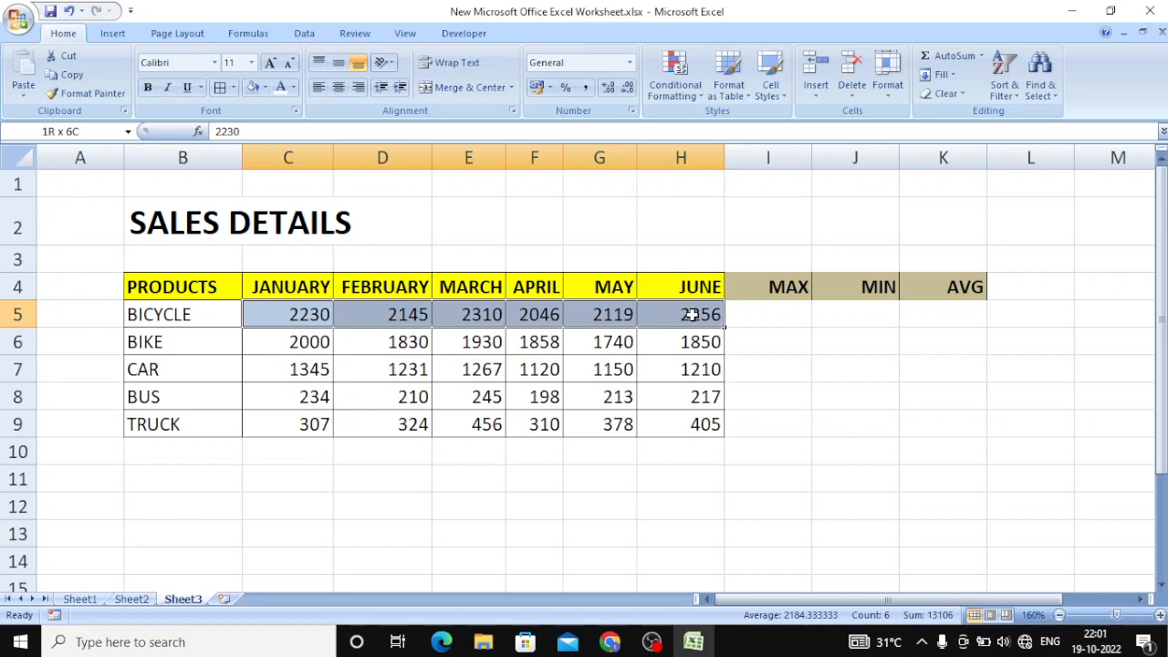
left_click_drag(691, 314, 692, 314)
left_click(766, 319)
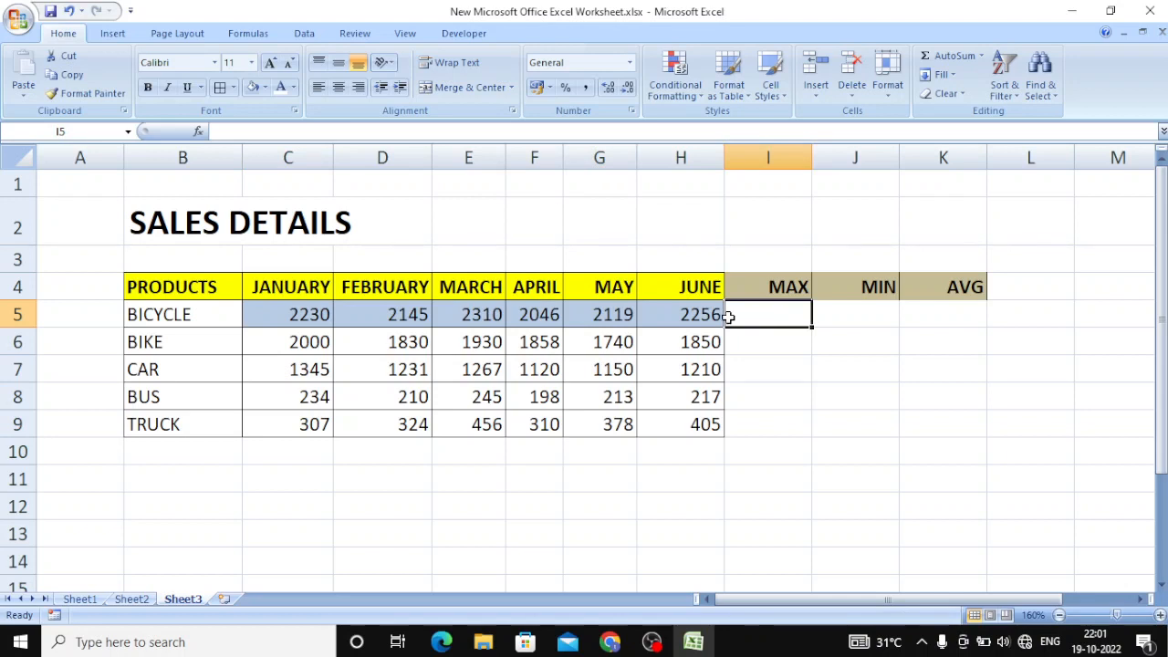
left_click(876, 315)
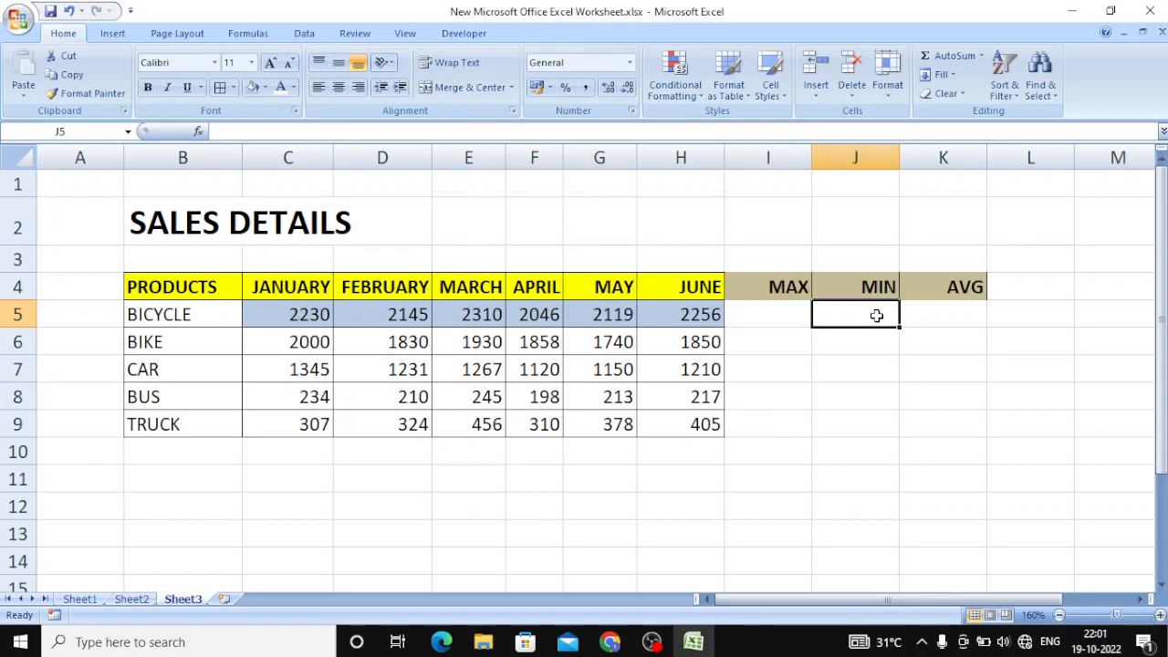
left_click(969, 312)
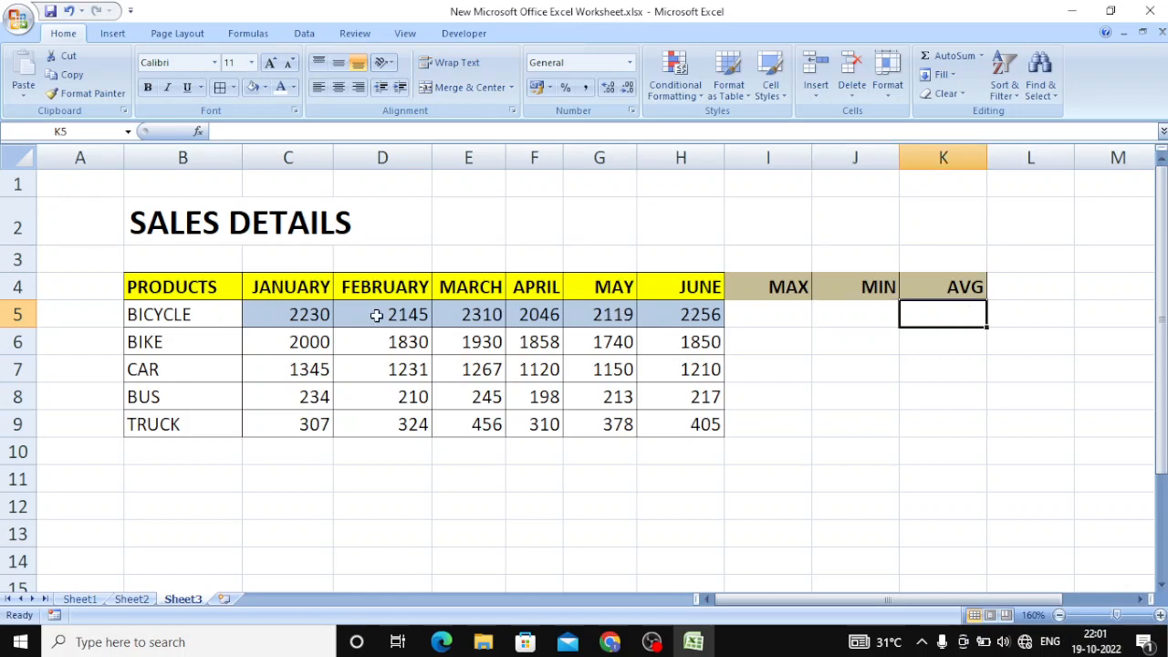
left_click(764, 311)
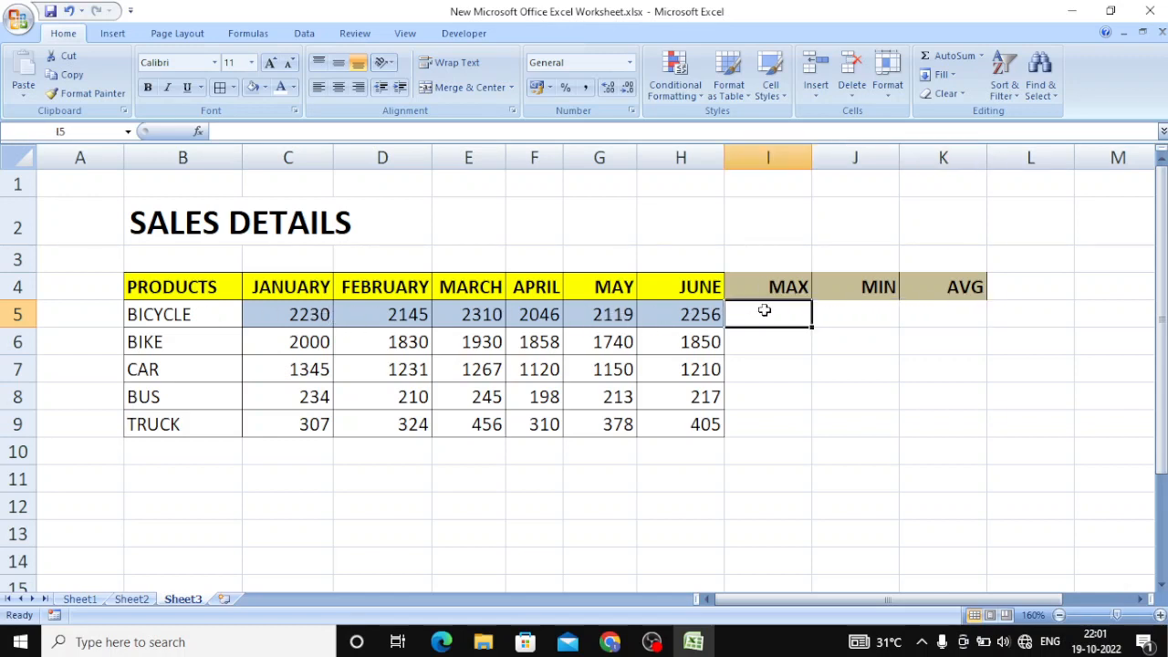
left_click(891, 313)
left_click(936, 316)
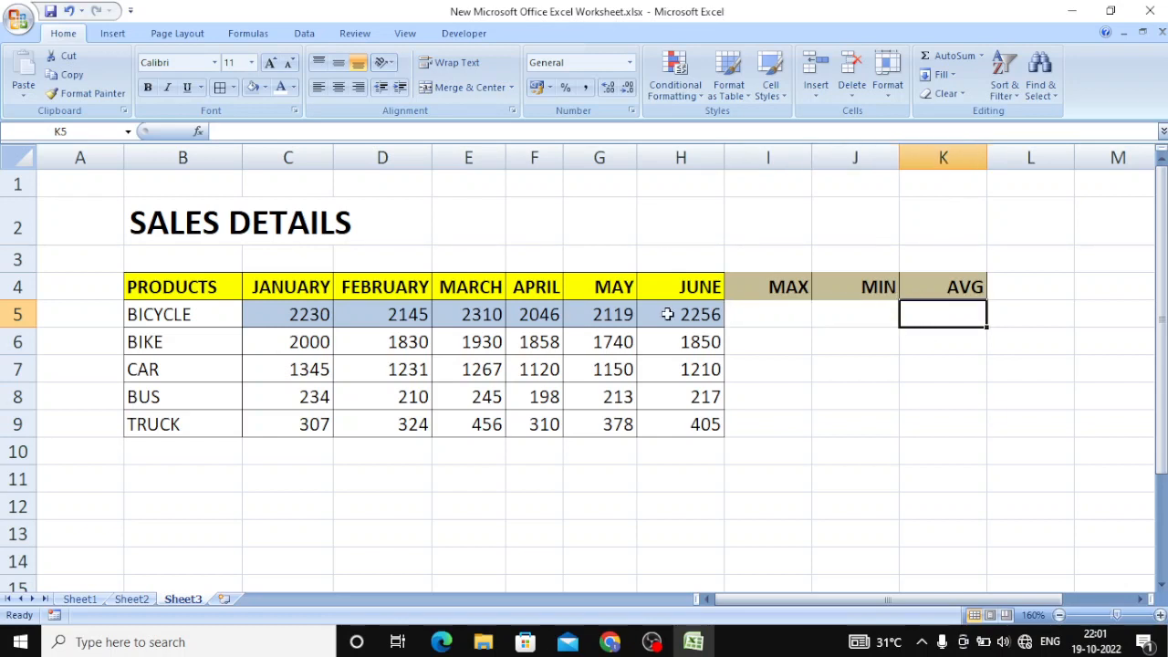
left_click(308, 312)
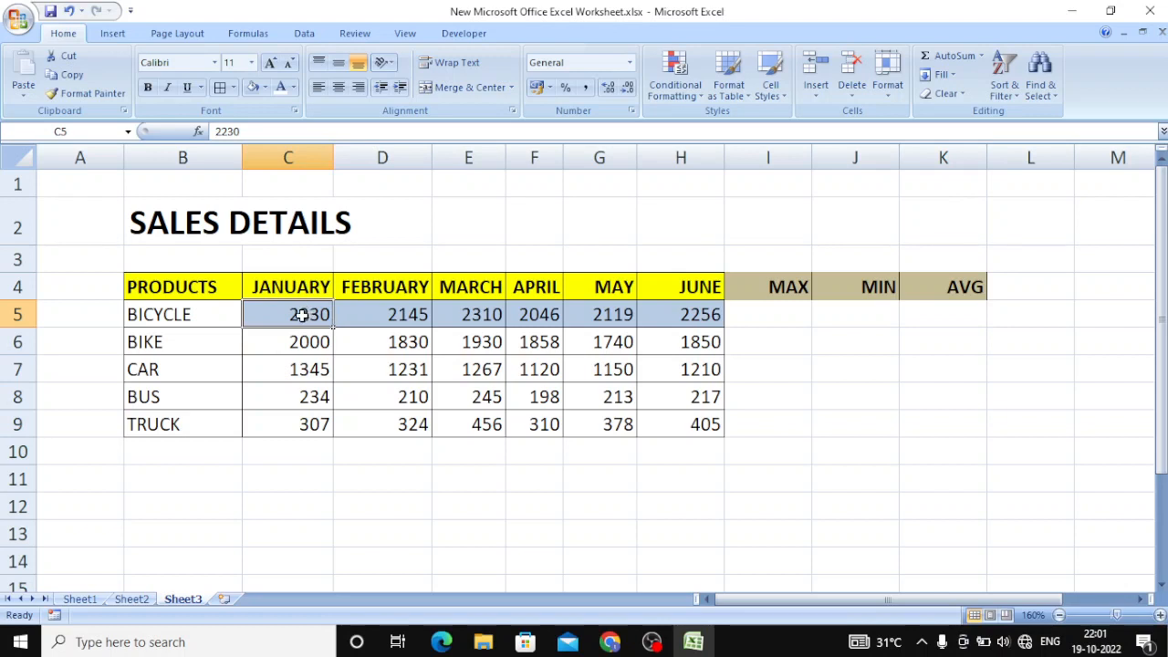
left_click_drag(298, 312, 712, 312)
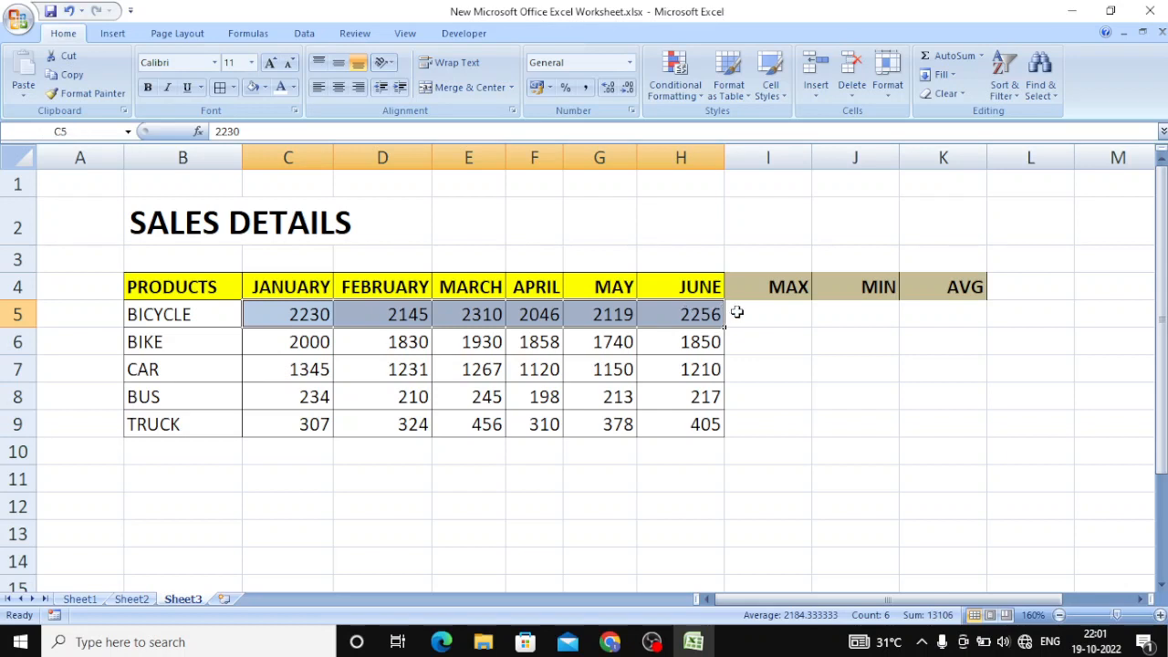
left_click(759, 315)
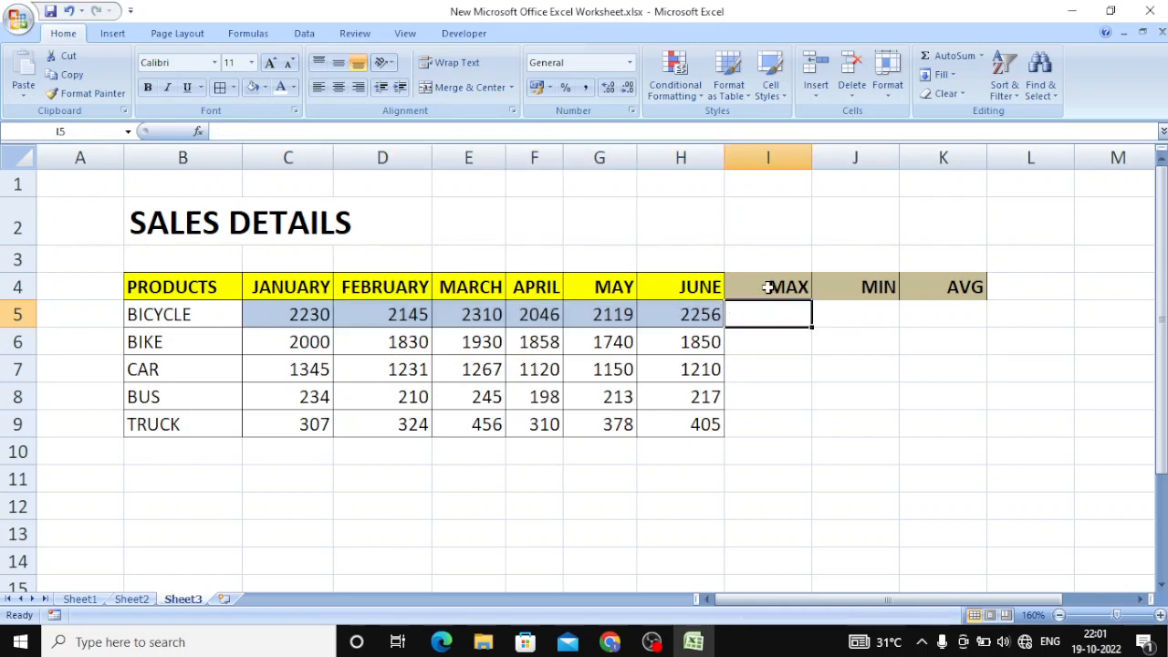
left_click(825, 314)
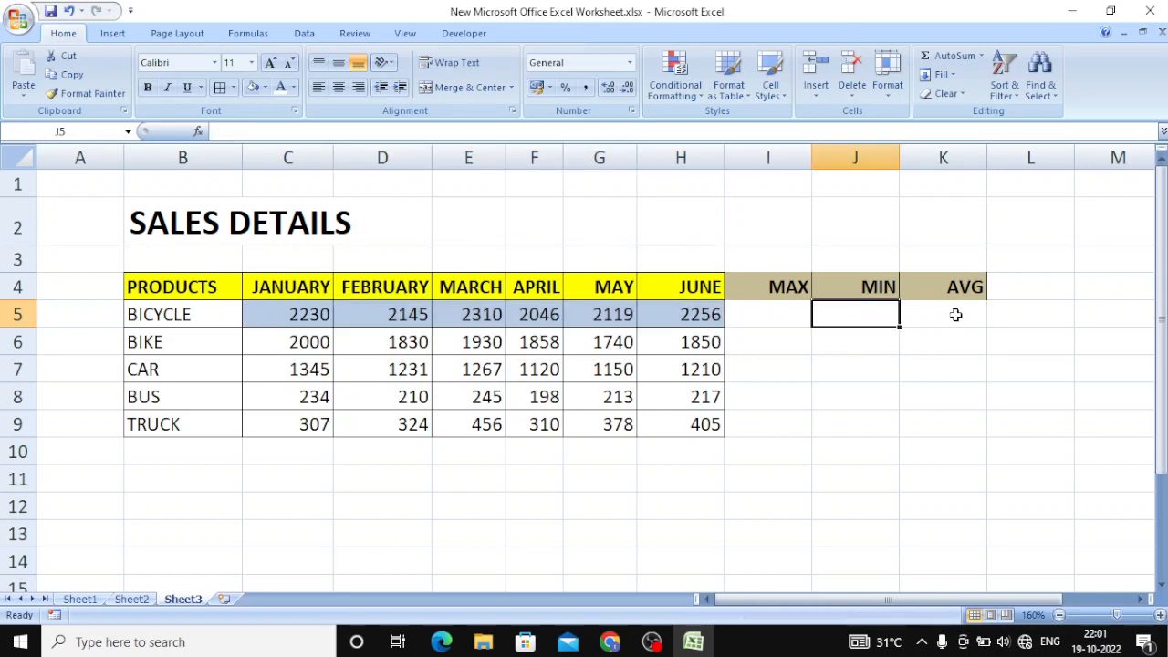
left_click(961, 315)
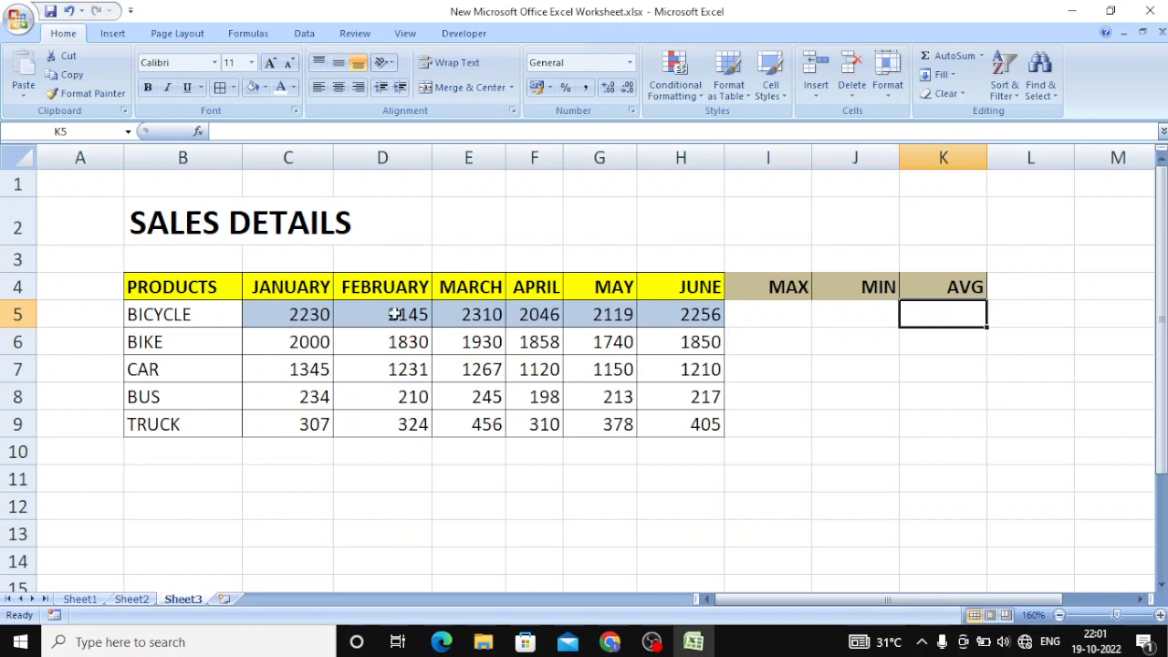
Step: Define the name BICYCLE for the range C5:H5 on Sheet3, with Workbook scope
left_click_drag(294, 317, 670, 312)
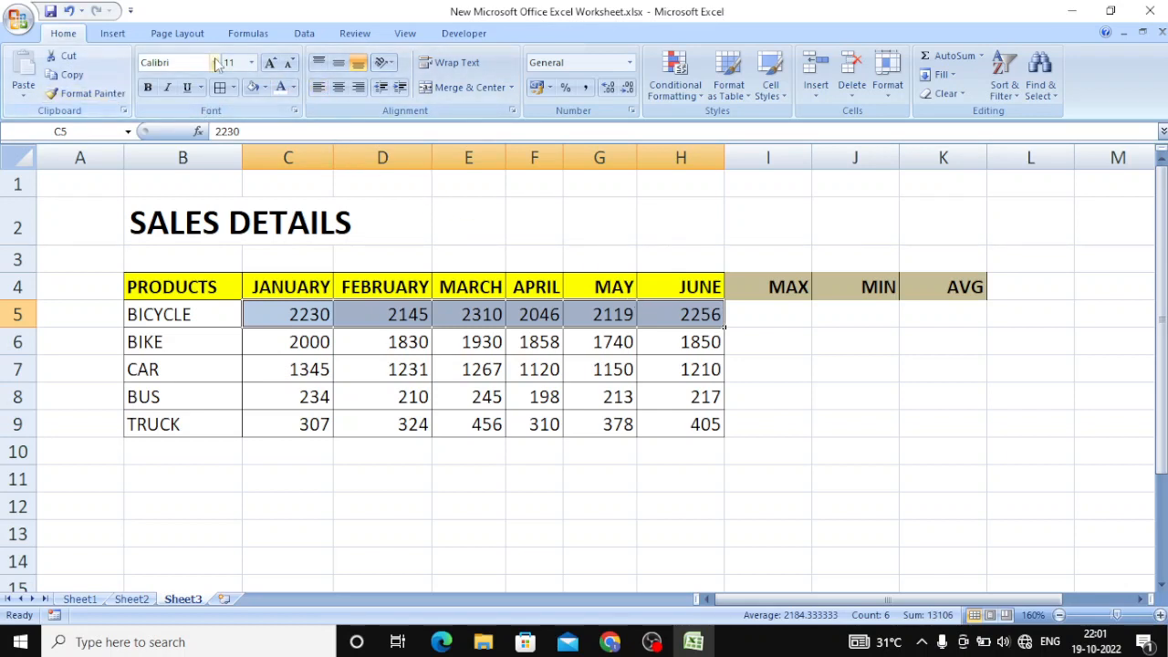
left_click(248, 33)
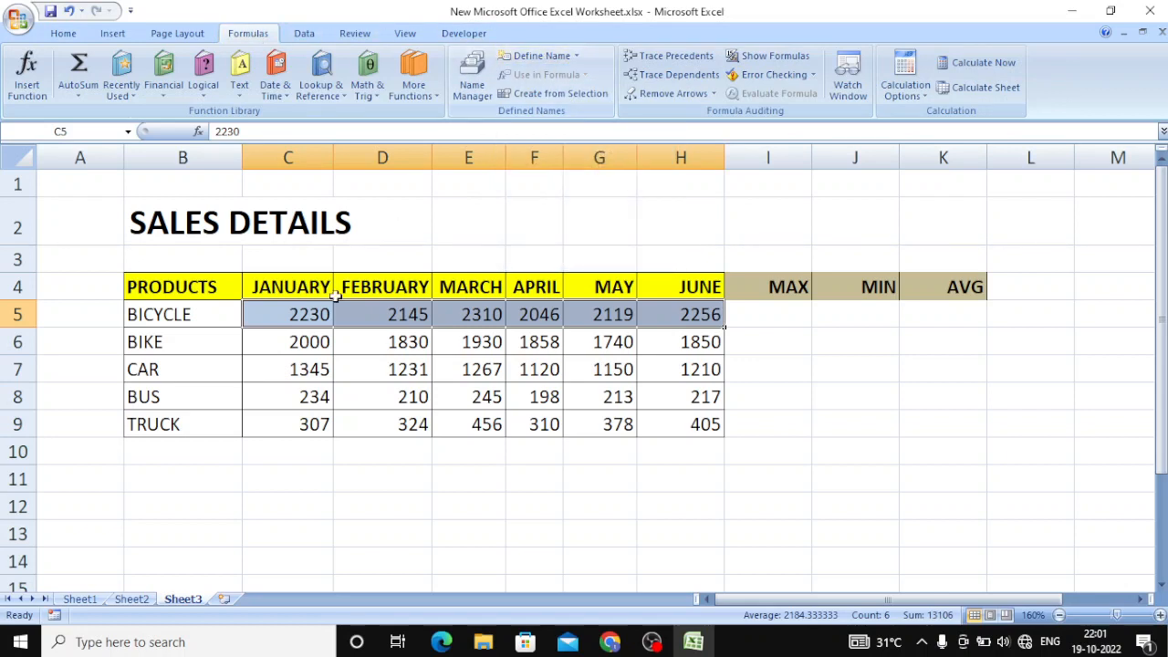
left_click(299, 314)
left_click_drag(294, 314, 669, 315)
left_click(534, 57)
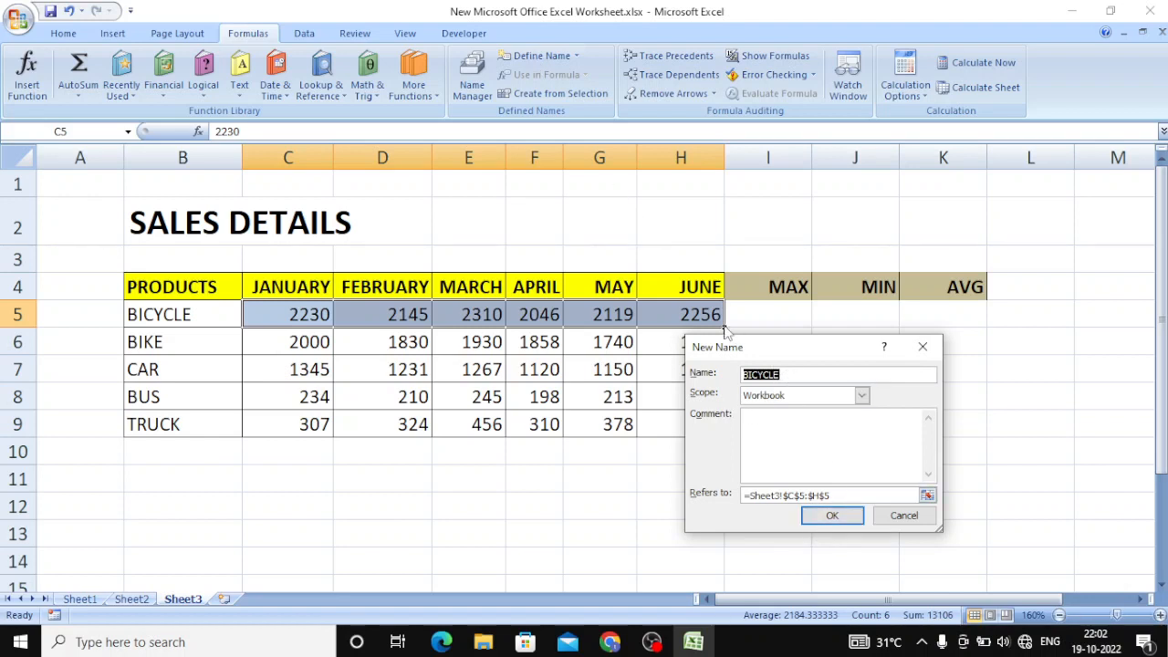
left_click(830, 517)
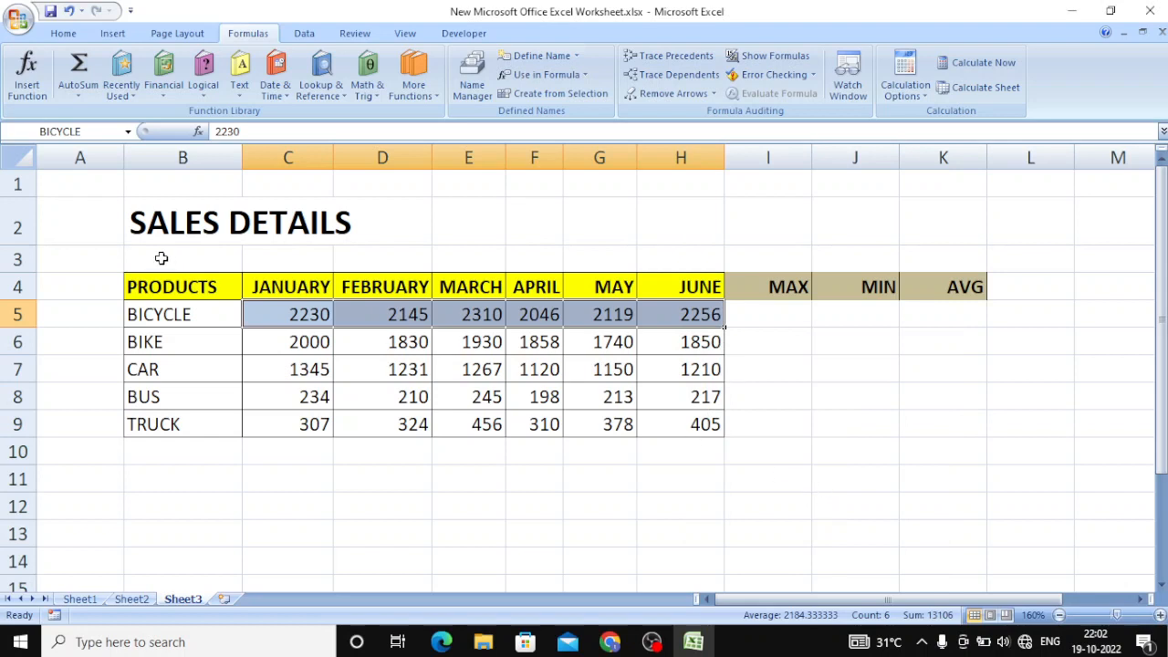
Step: Check the range name of the BICYCLE figures by selecting individual cells in the row and the whole range C5:H5
left_click(415, 316)
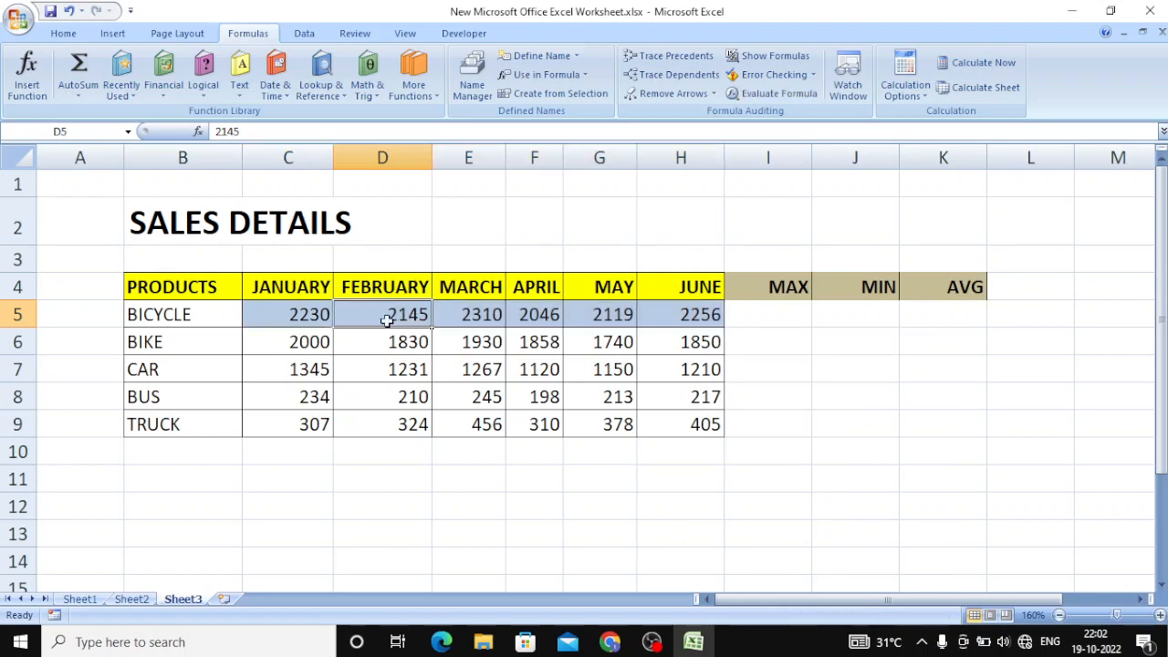
left_click(282, 314)
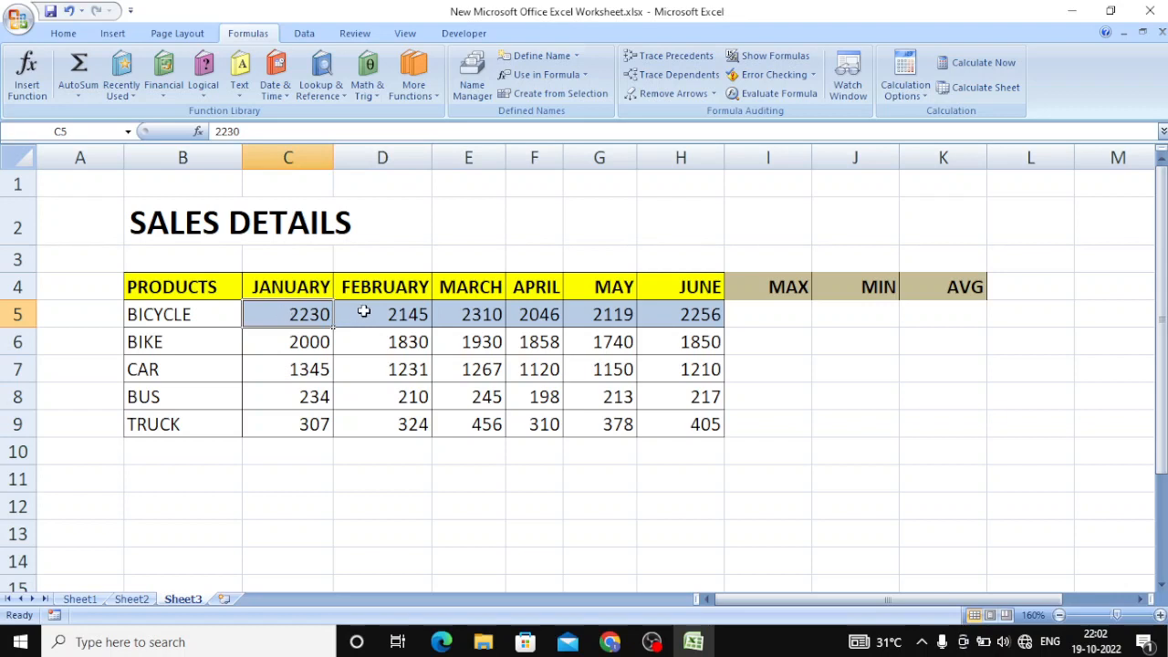
key("Tab")
key("Tab")
key("Tab")
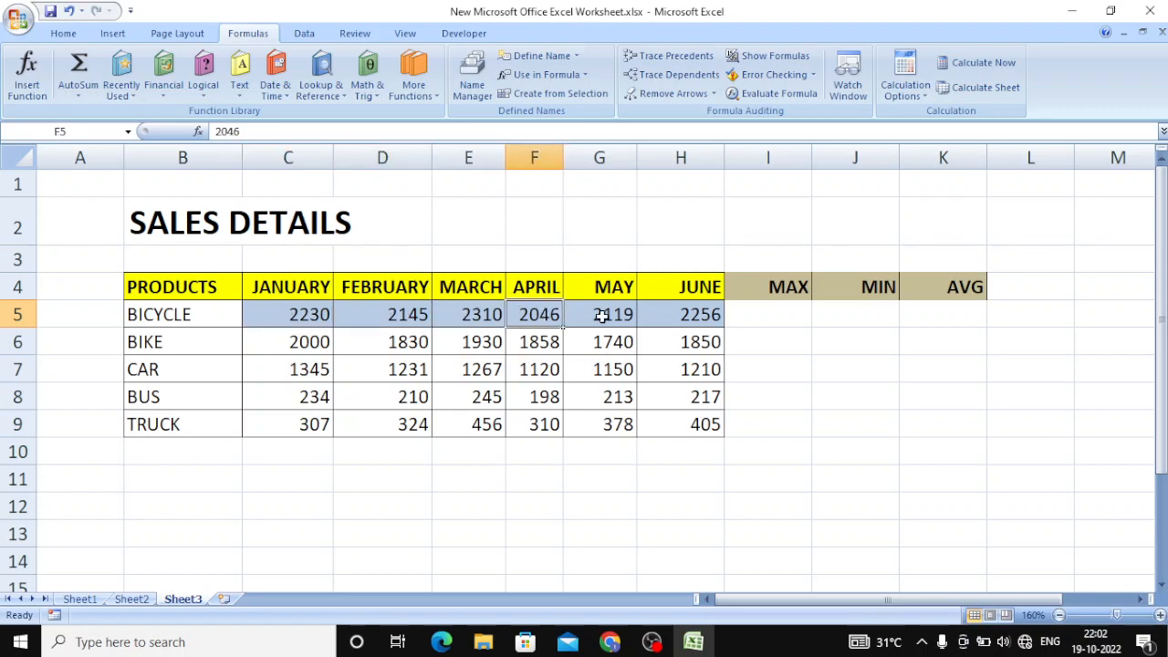
key("Tab")
key("Tab")
key("Tab")
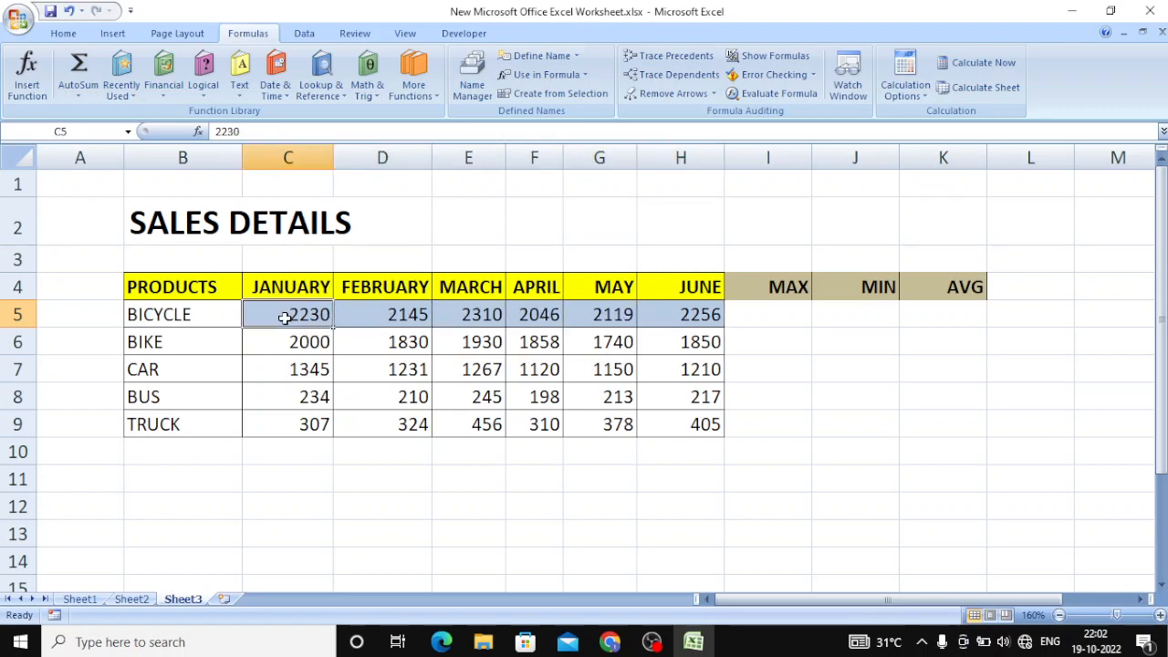
left_click_drag(285, 317, 685, 315)
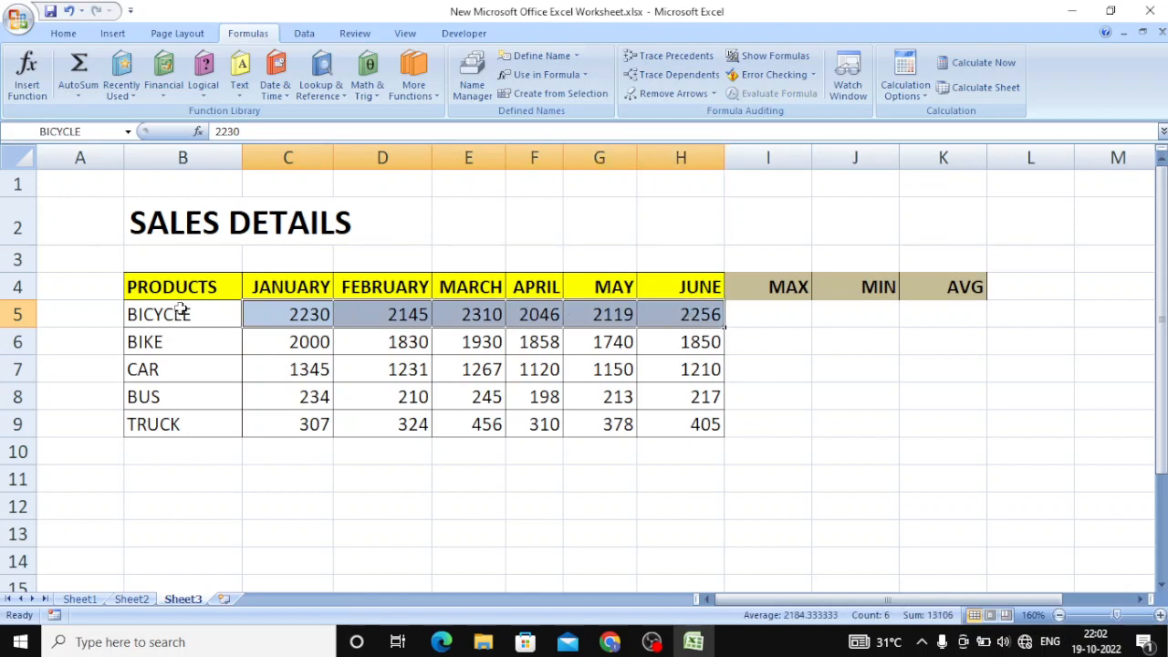
Step: Fill the BIKE sales figures for January to June (C6:H6) with the standard orange color
left_click(272, 345)
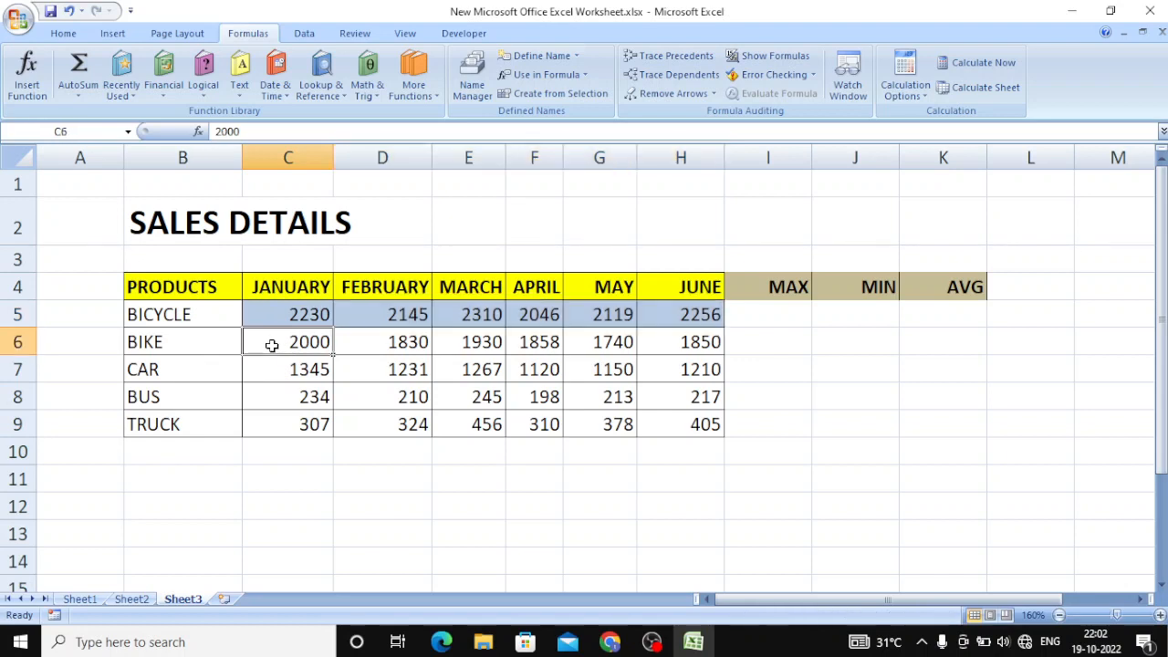
left_click_drag(273, 345, 680, 345)
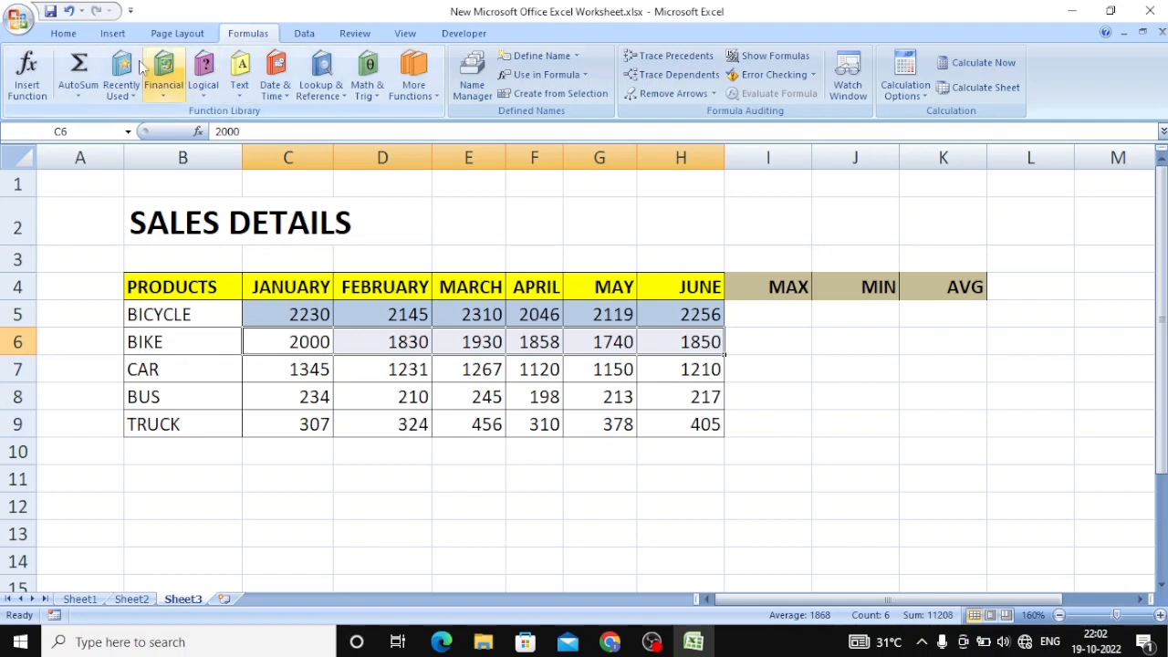
left_click(64, 35)
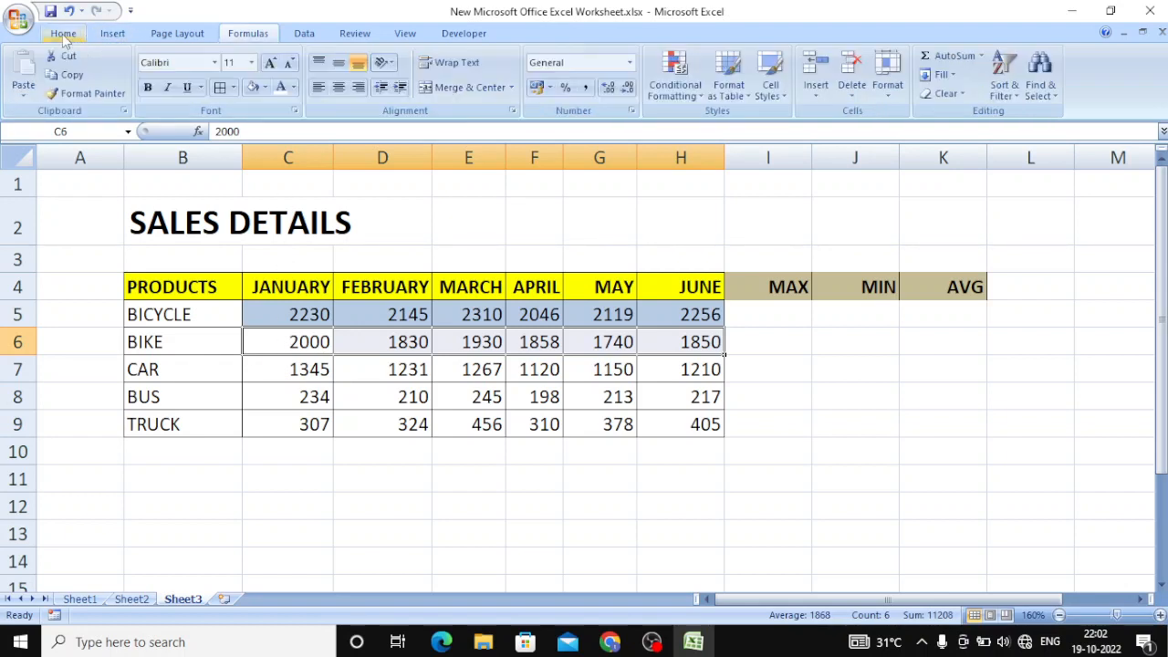
left_click(265, 88)
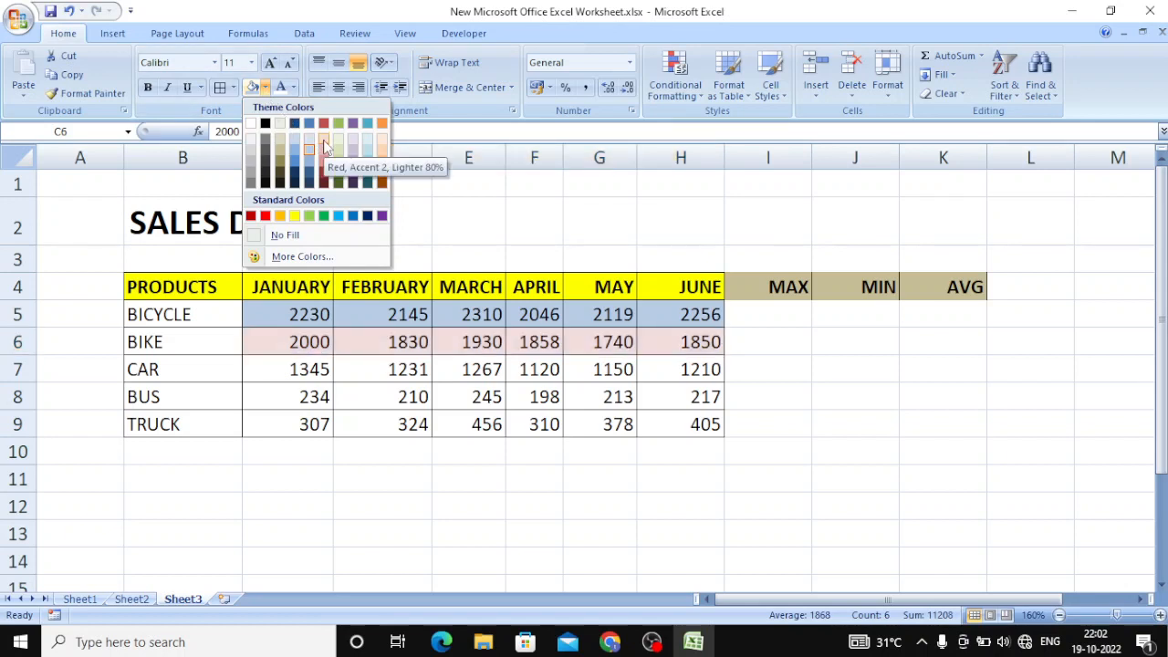
left_click(279, 217)
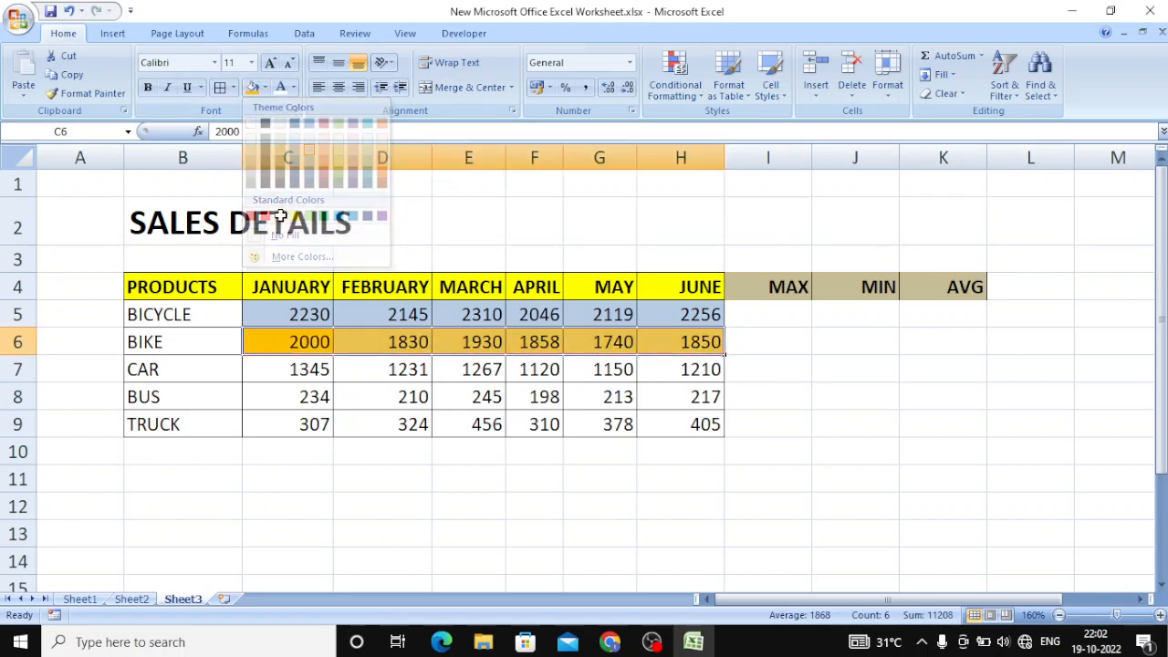
left_click(302, 341)
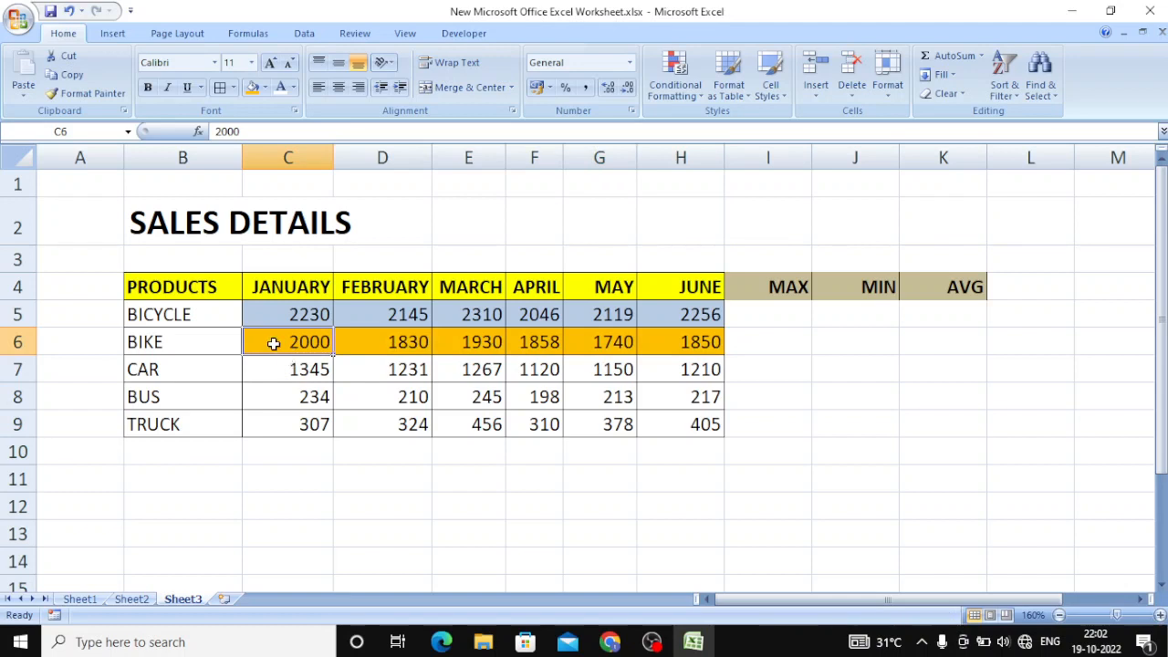
Step: Define the name BIKE for the range C6:H6 on Sheet3, with Workbook scope
left_click_drag(269, 339, 680, 341)
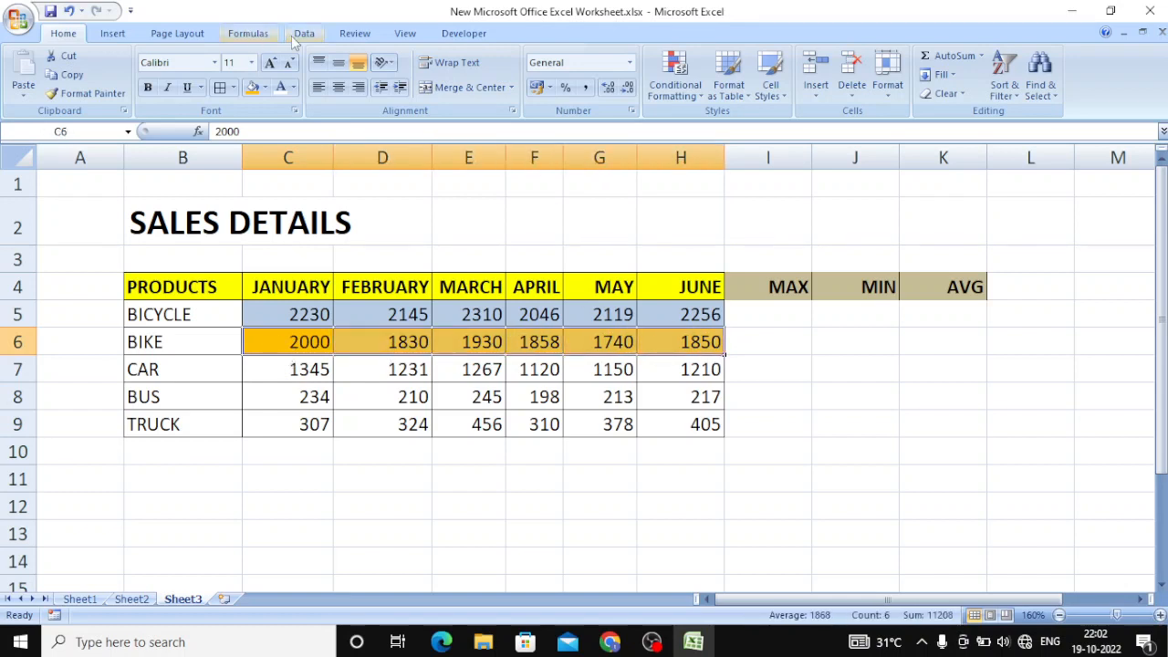
left_click(259, 33)
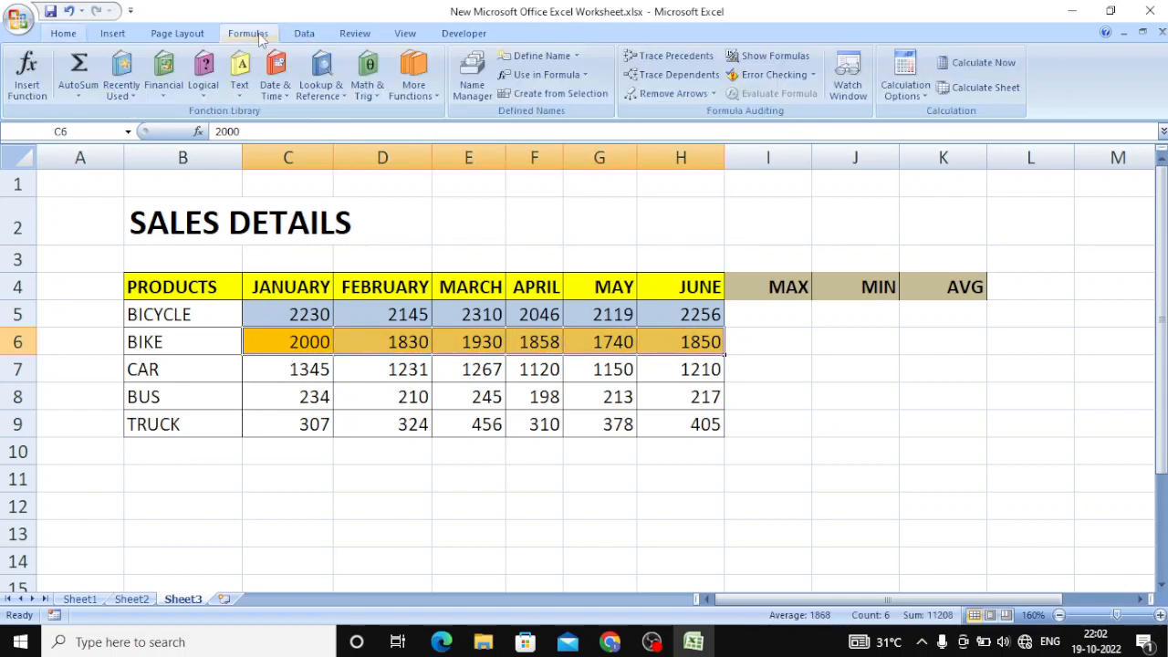
left_click(540, 58)
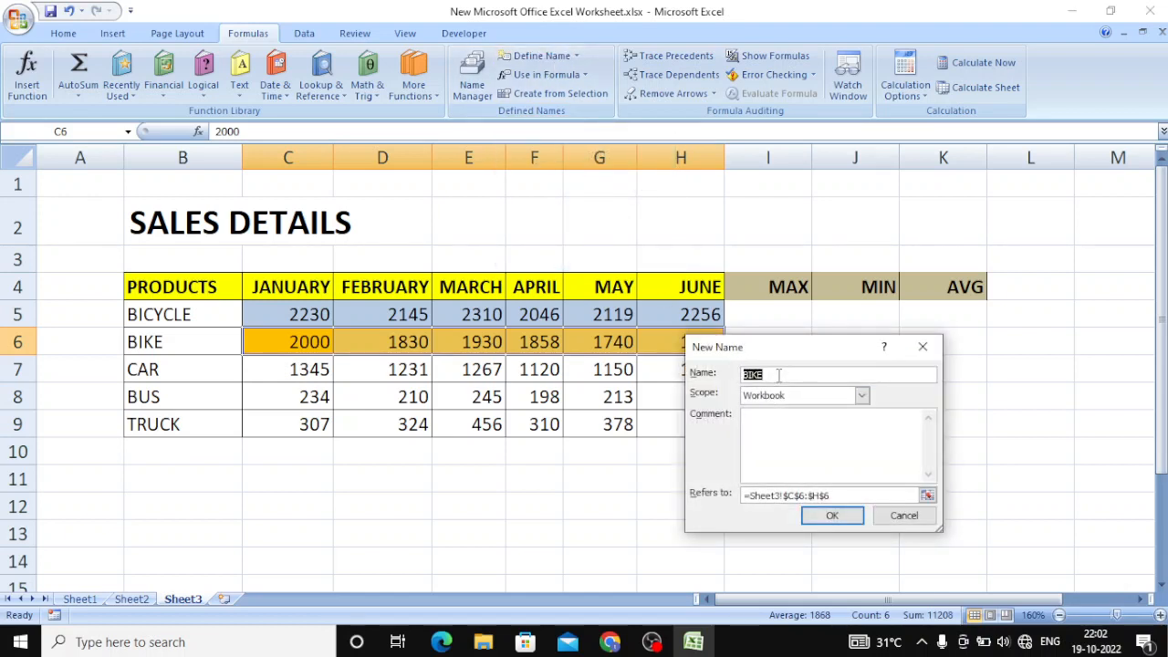
left_click(827, 518)
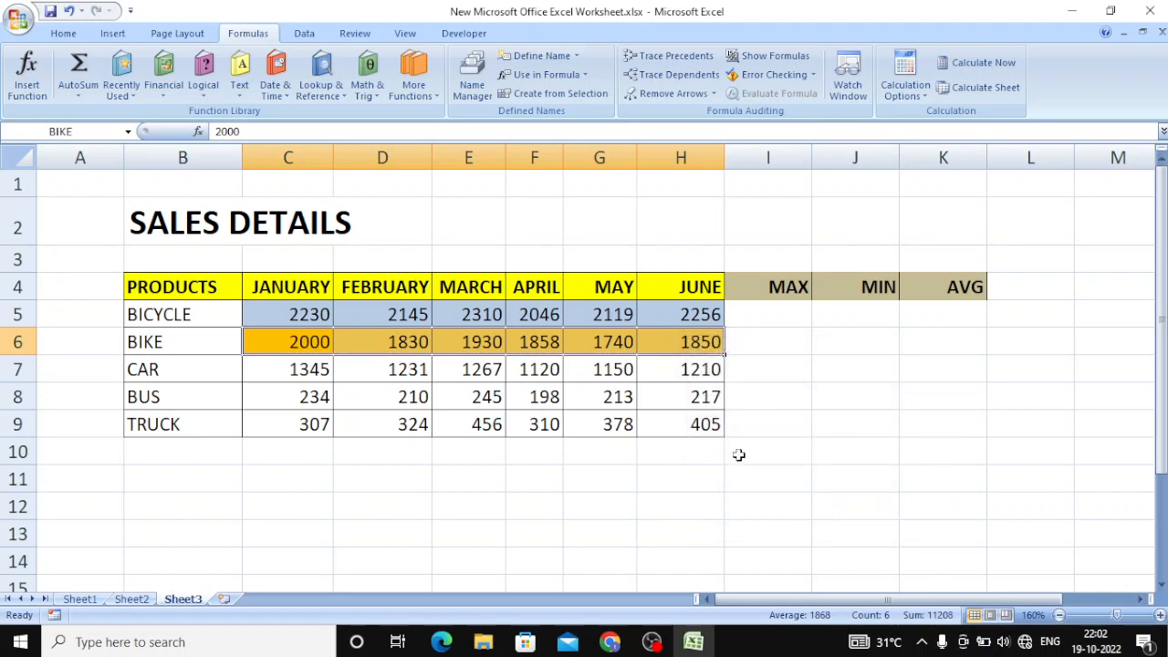
Step: Fill the CAR sales figures for January to June (C7:H7) with a light aqua theme color
left_click_drag(271, 365, 698, 369)
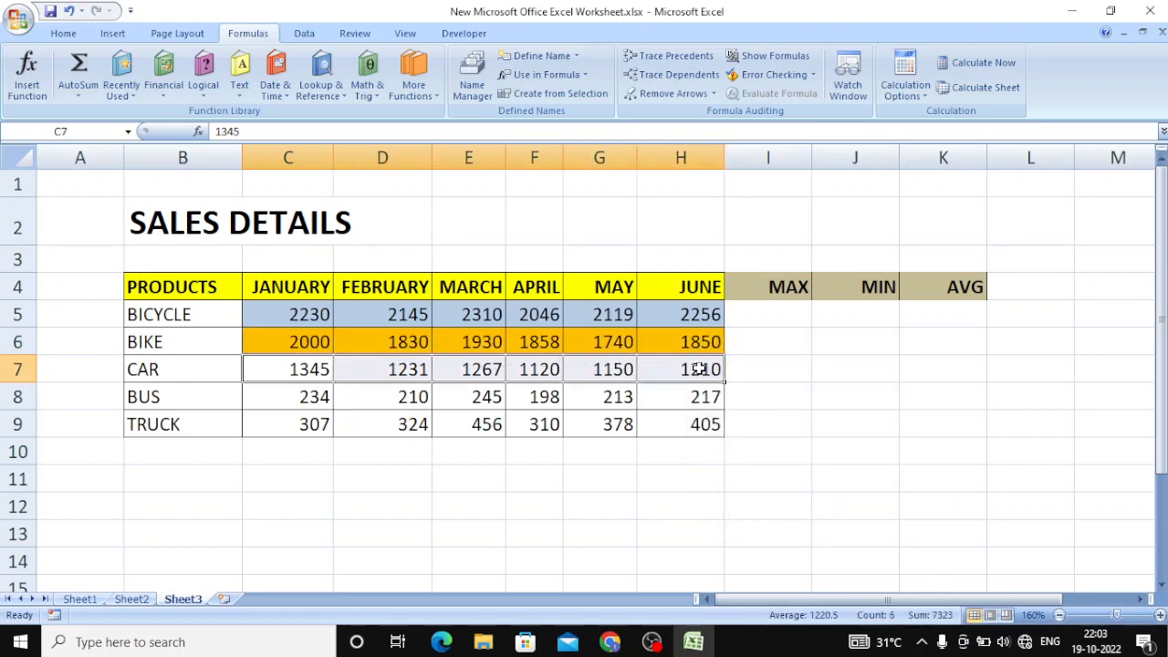
left_click(63, 33)
left_click(265, 87)
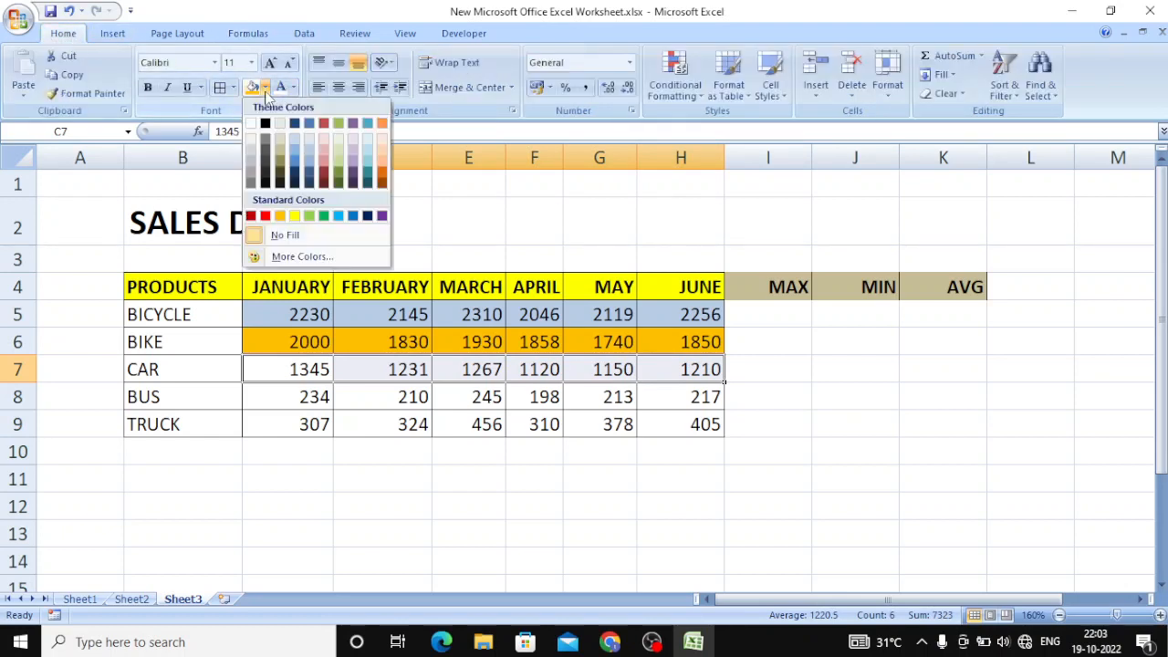
left_click(369, 162)
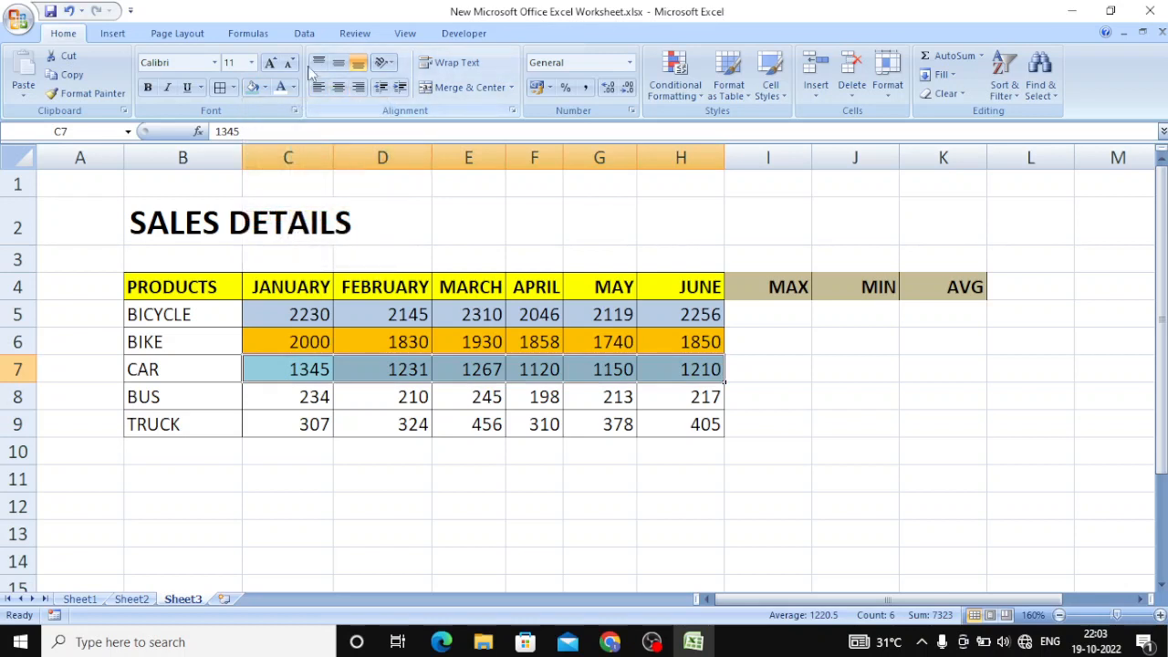
Step: Define the name CAR for the range C7:H7 on Sheet3, with Workbook scope
left_click(254, 41)
left_click(542, 55)
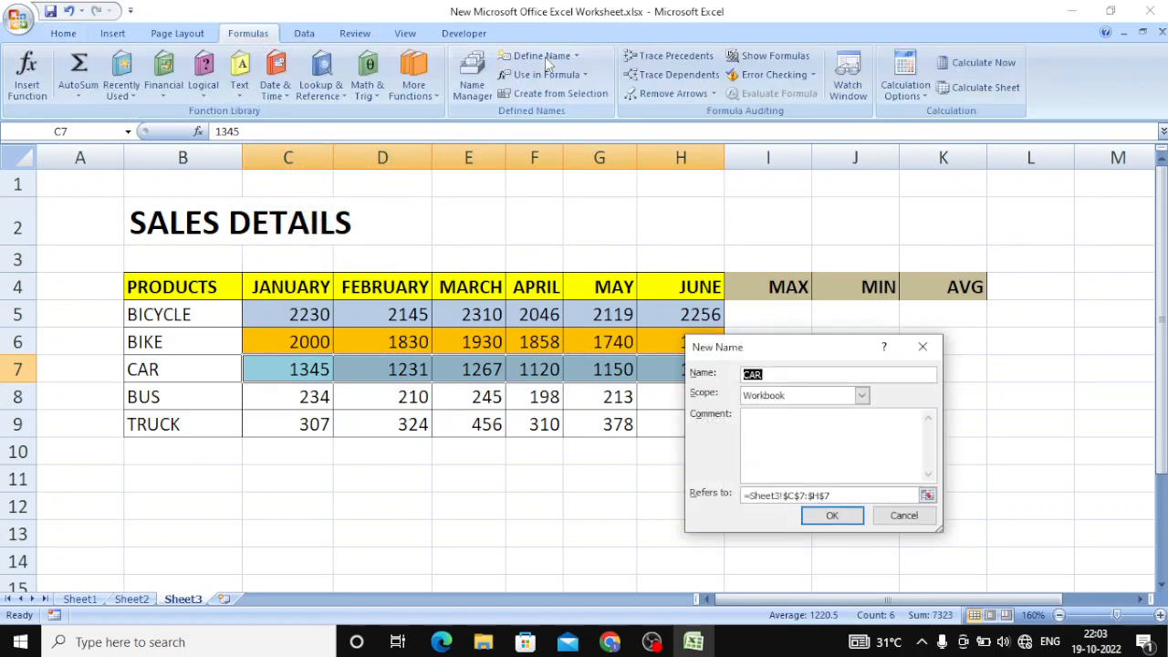
left_click(831, 516)
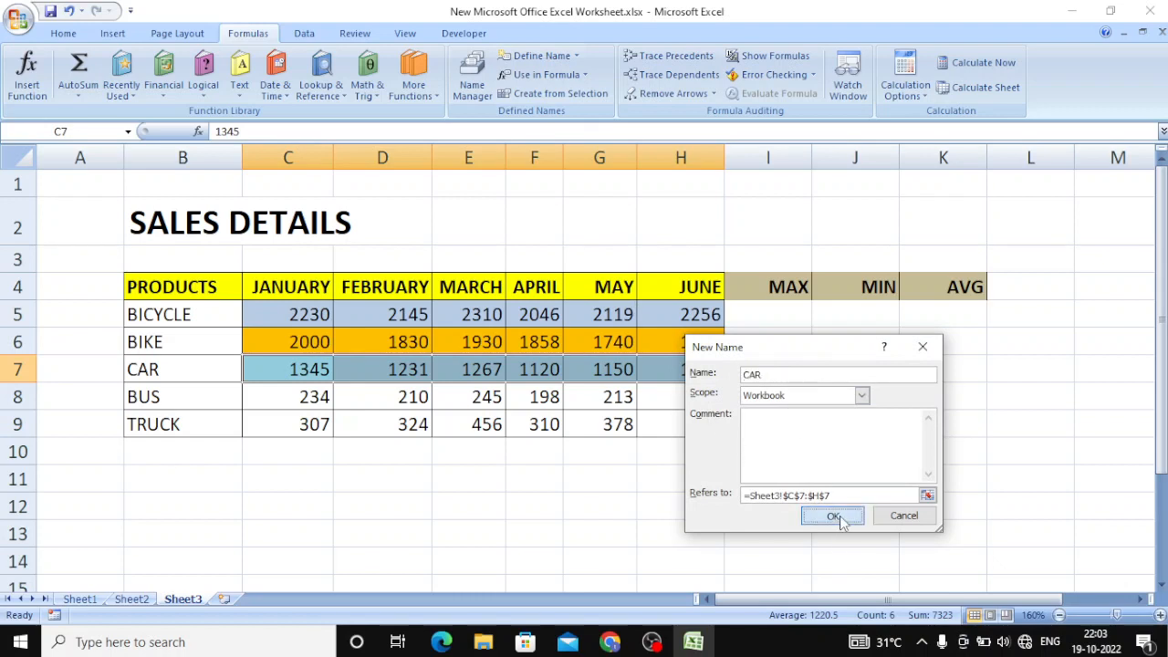
Step: Fill the BUS sales figures for January to June (C8:H8) with a light orange theme color
left_click_drag(260, 398, 670, 399)
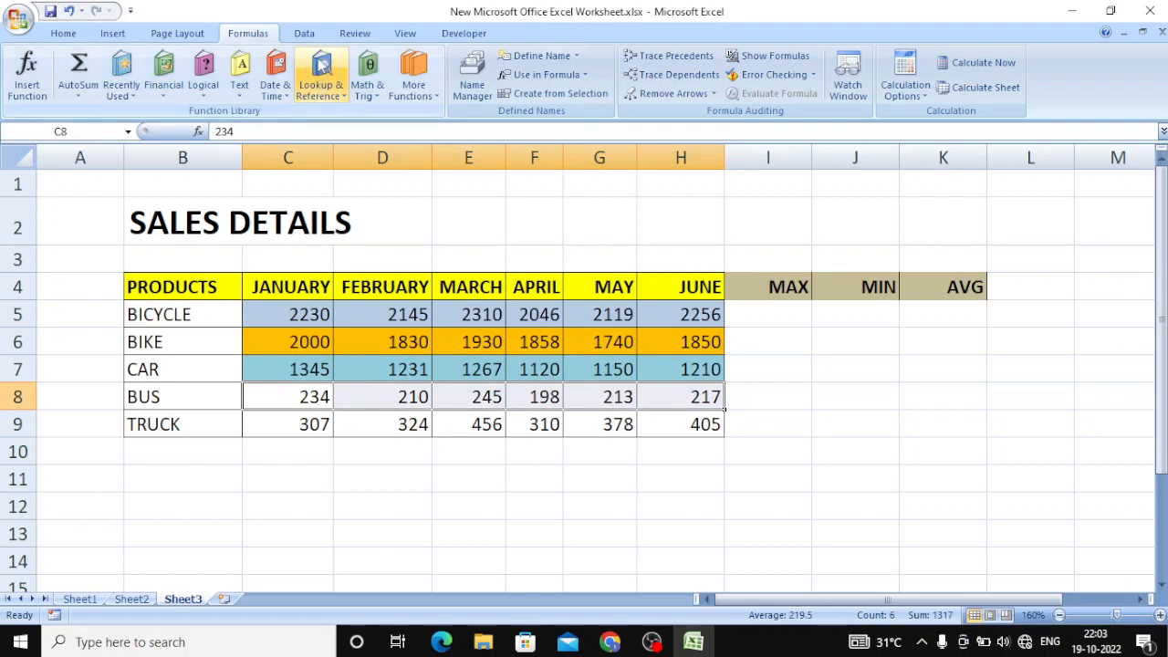
left_click(56, 35)
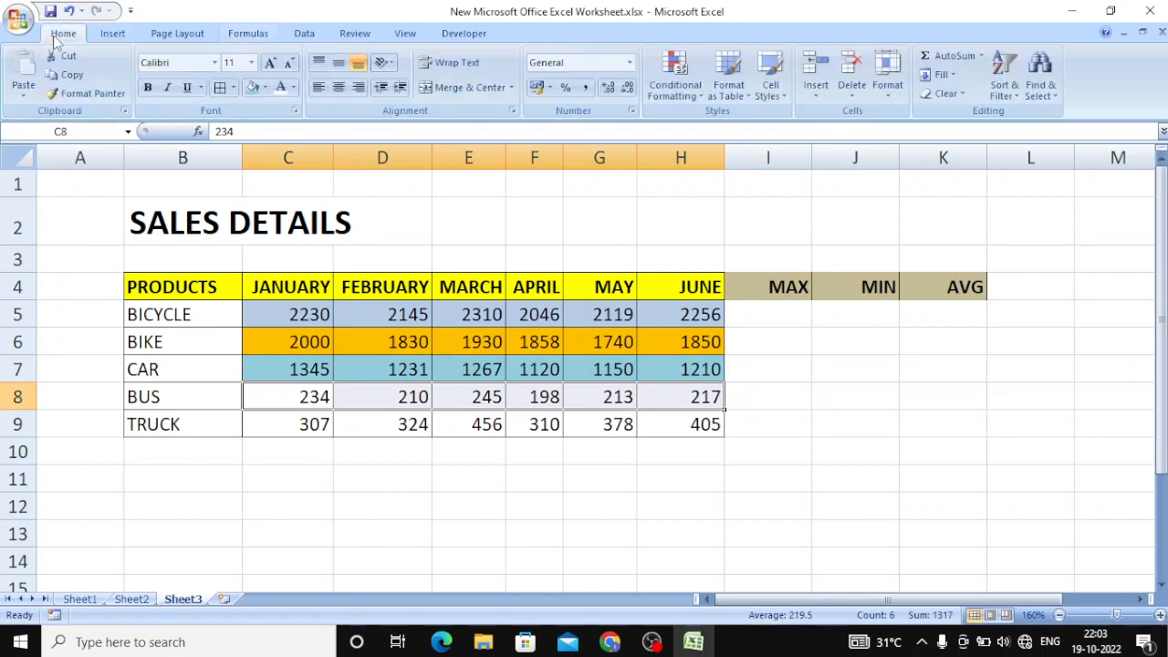
left_click(265, 88)
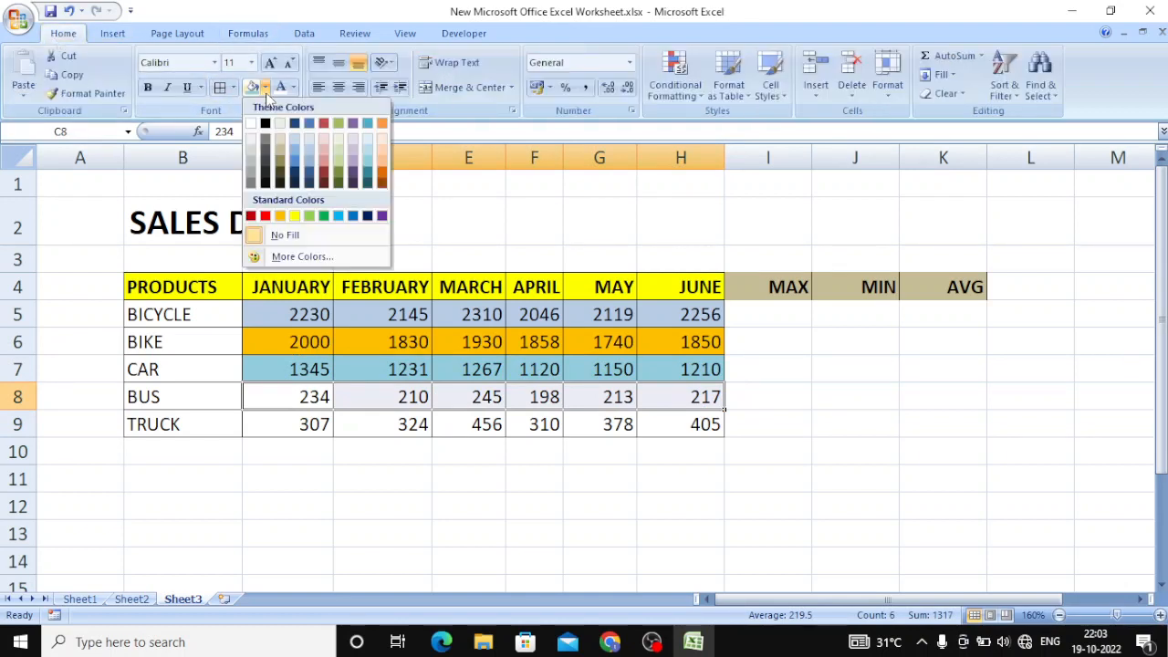
left_click(385, 152)
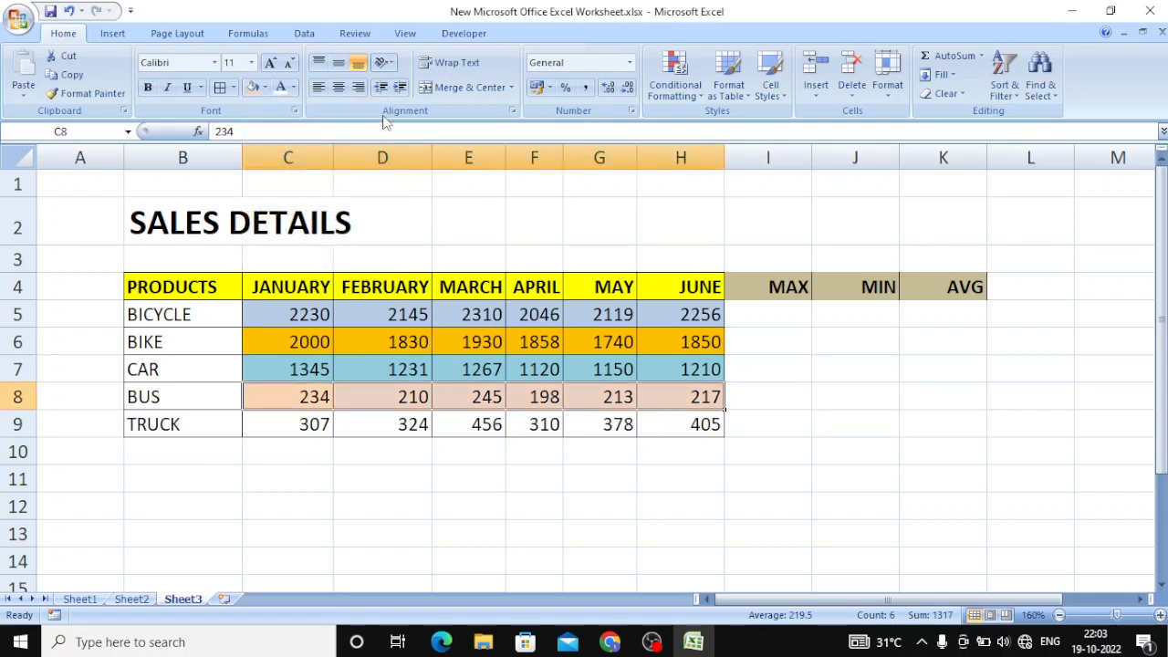
Step: Define the name BUS for the range C8:H8 on Sheet3, with Workbook scope
left_click(245, 35)
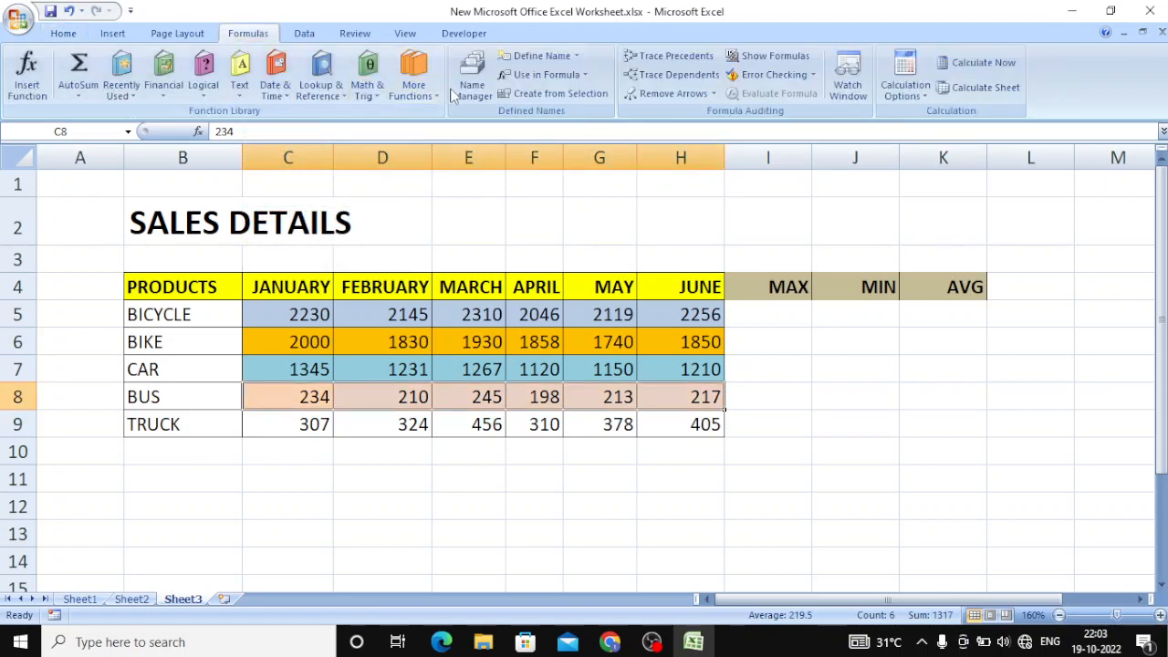
left_click(538, 58)
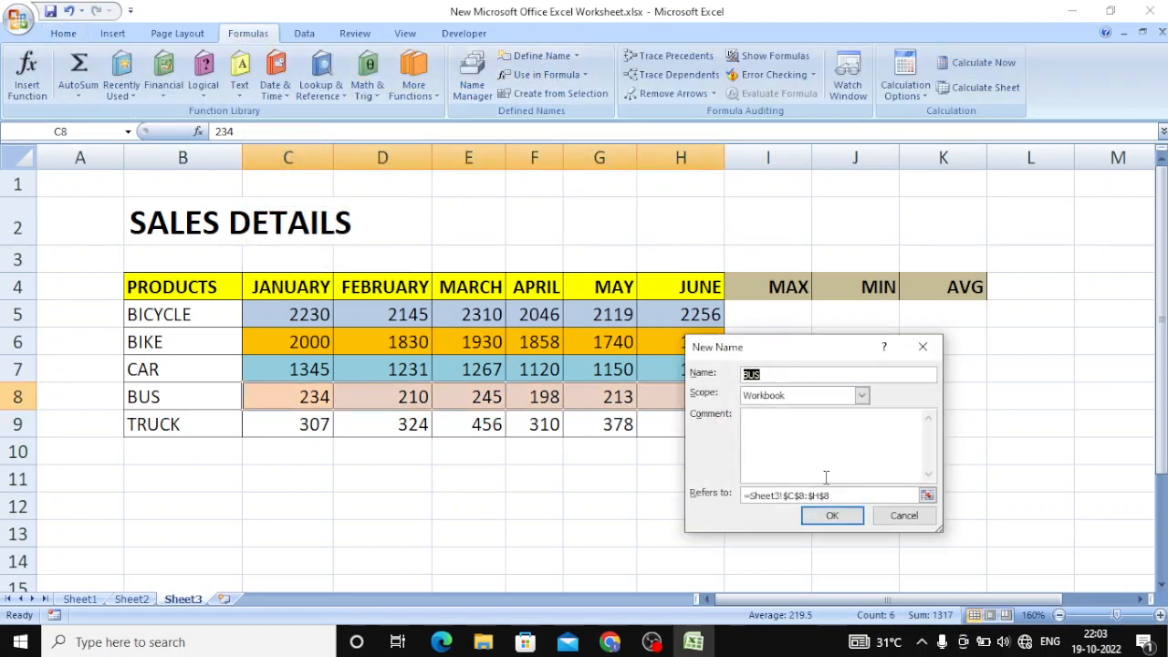
left_click(831, 516)
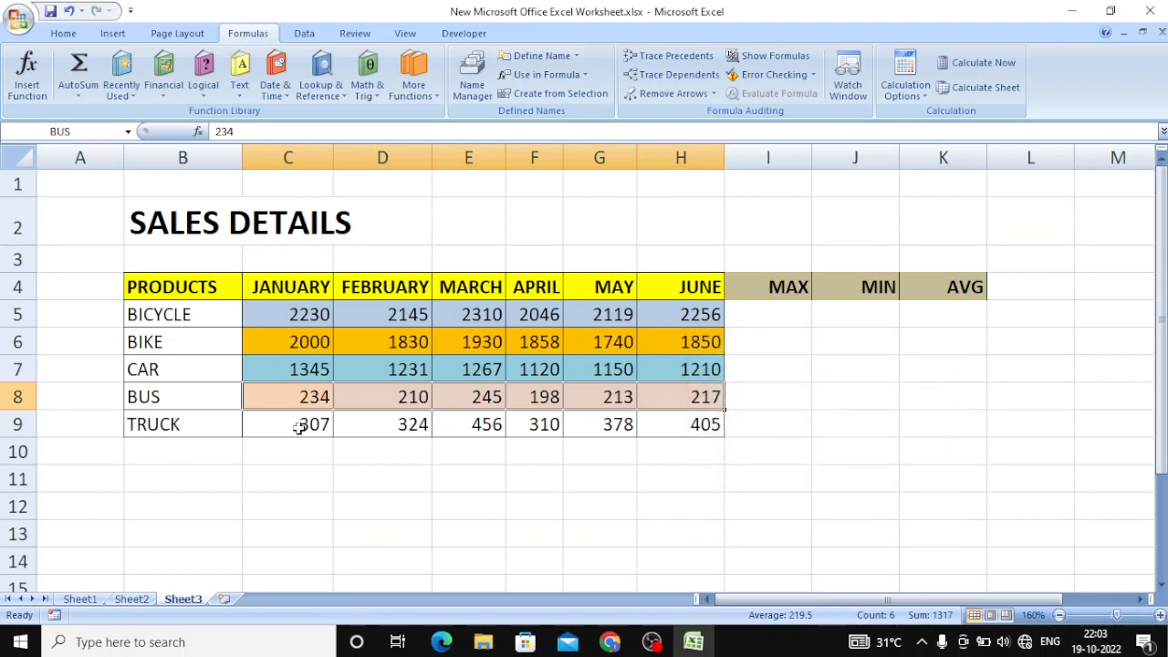
Step: Fill the TRUCK sales figures for January to June (C9:H9) with a light red theme color
left_click_drag(299, 427, 660, 424)
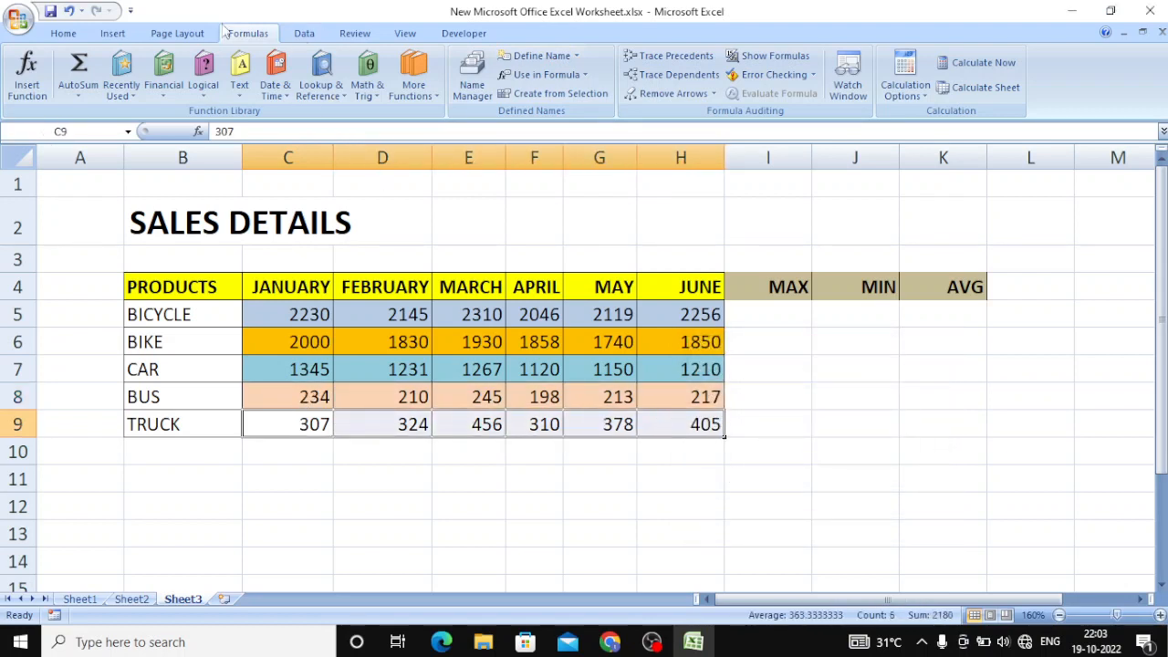
left_click(64, 33)
left_click(264, 88)
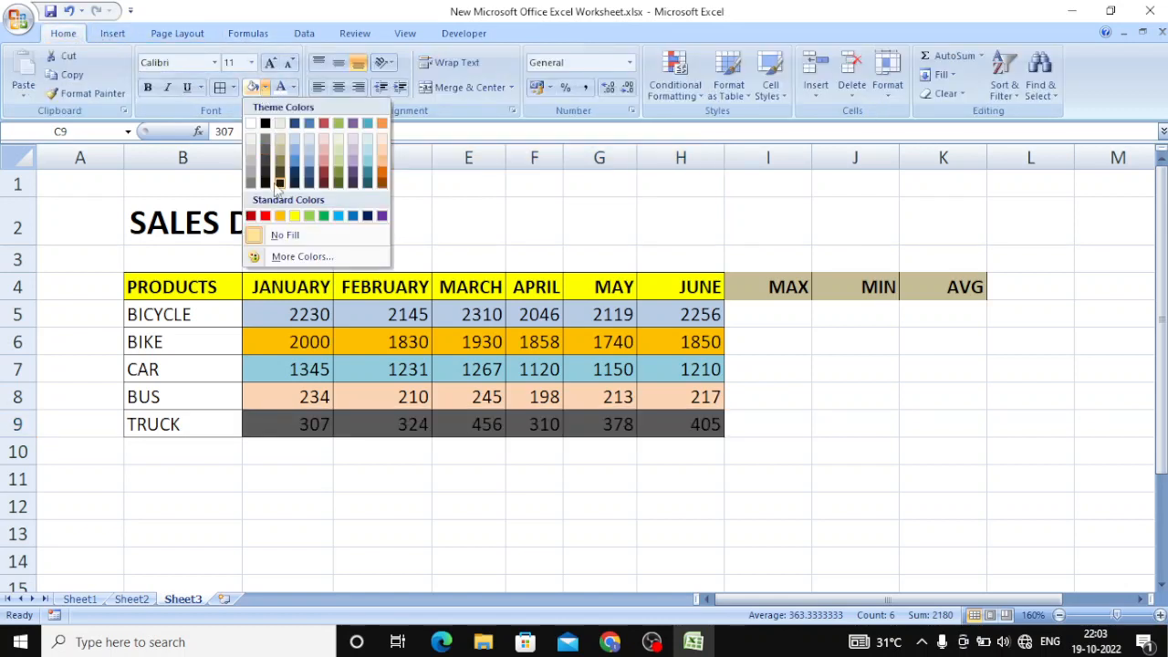
left_click(324, 167)
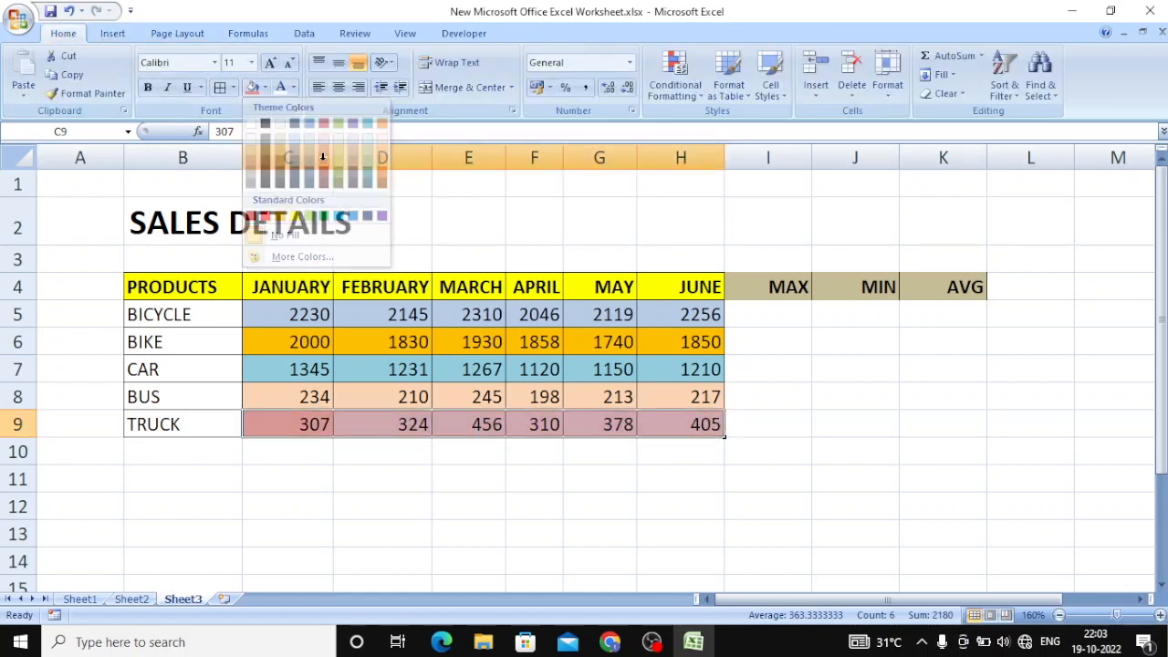
Step: Define the name TRUCK for the range C9:H9 on Sheet3, with Workbook scope
left_click(248, 33)
left_click(545, 56)
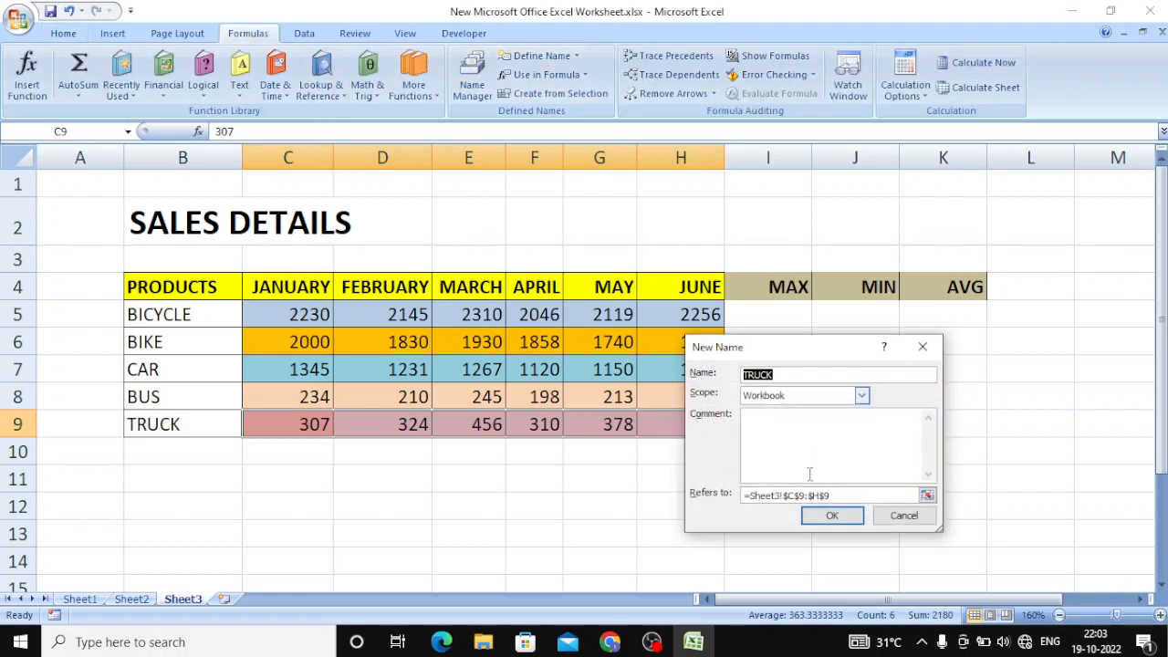
left_click(831, 515)
left_click(817, 518)
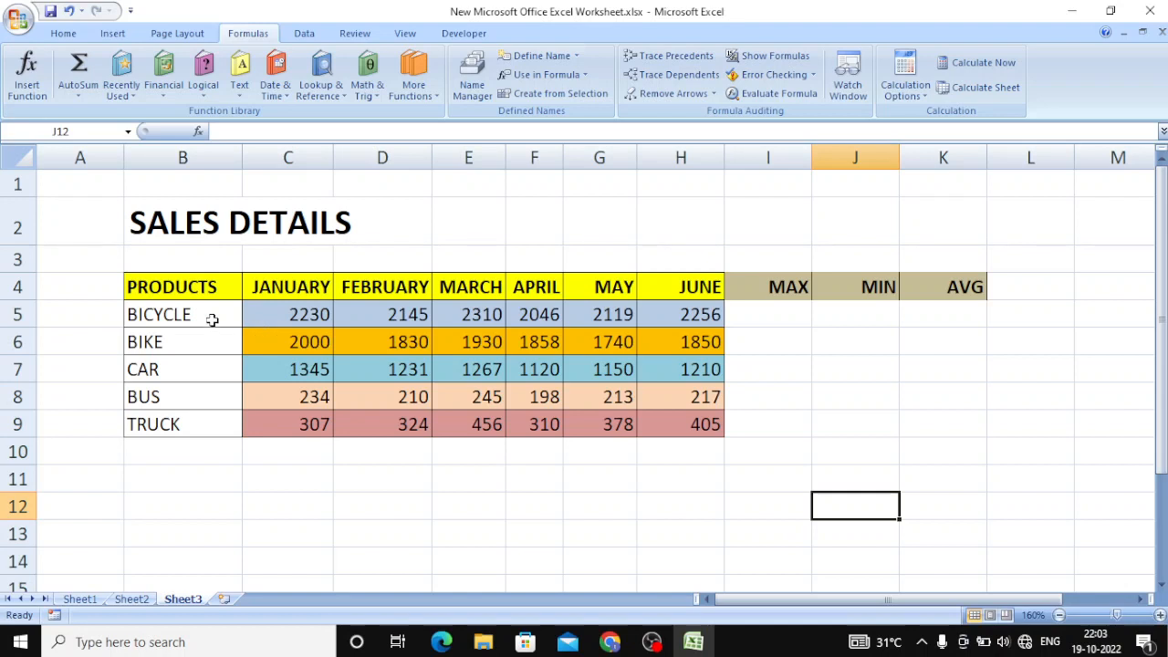
Step: Calculate the highest BICYCLE sales in I5 from the range name with the formula =MAX(BICYCLE)
left_click_drag(213, 315, 212, 423)
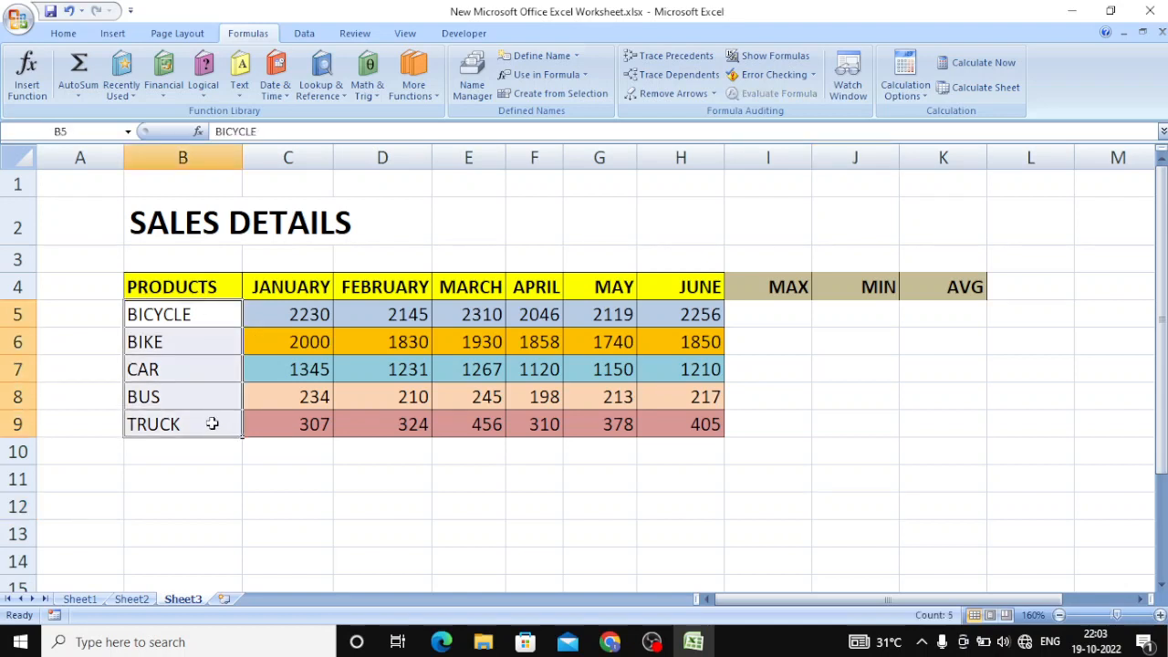
left_click(794, 314)
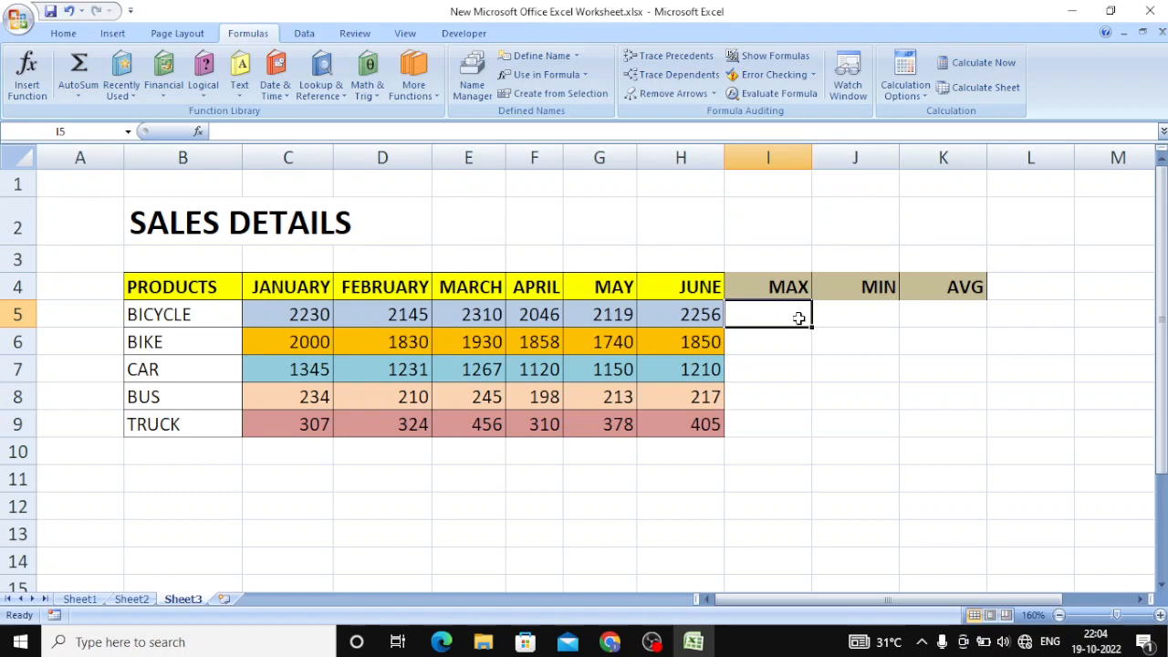
type("=")
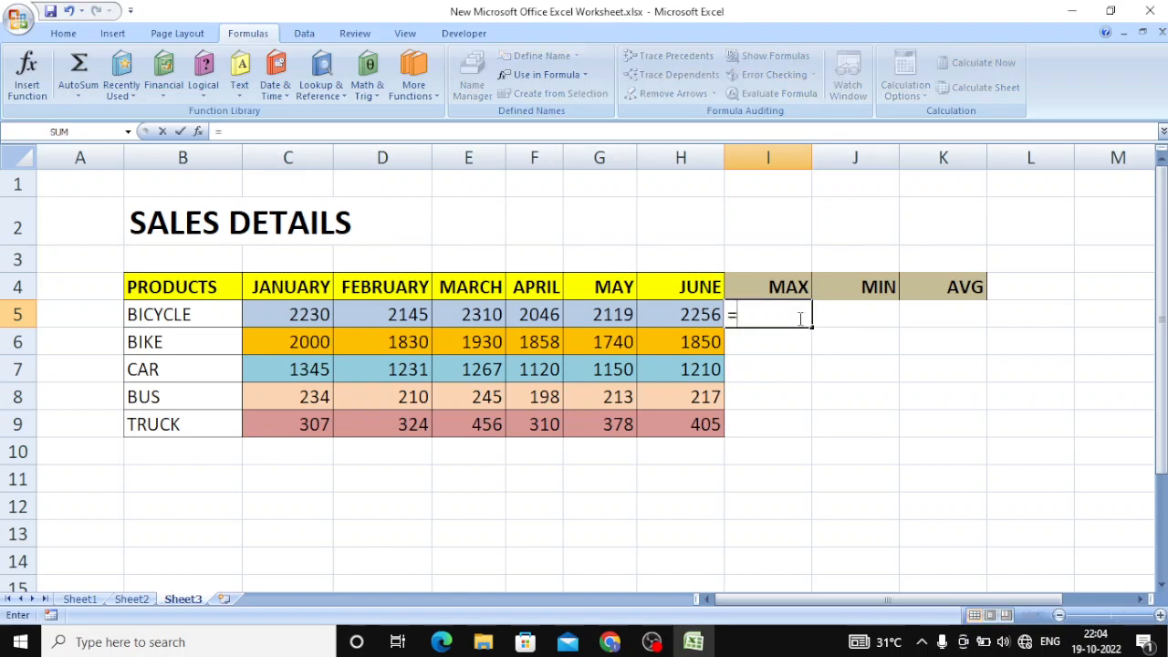
type("MAX")
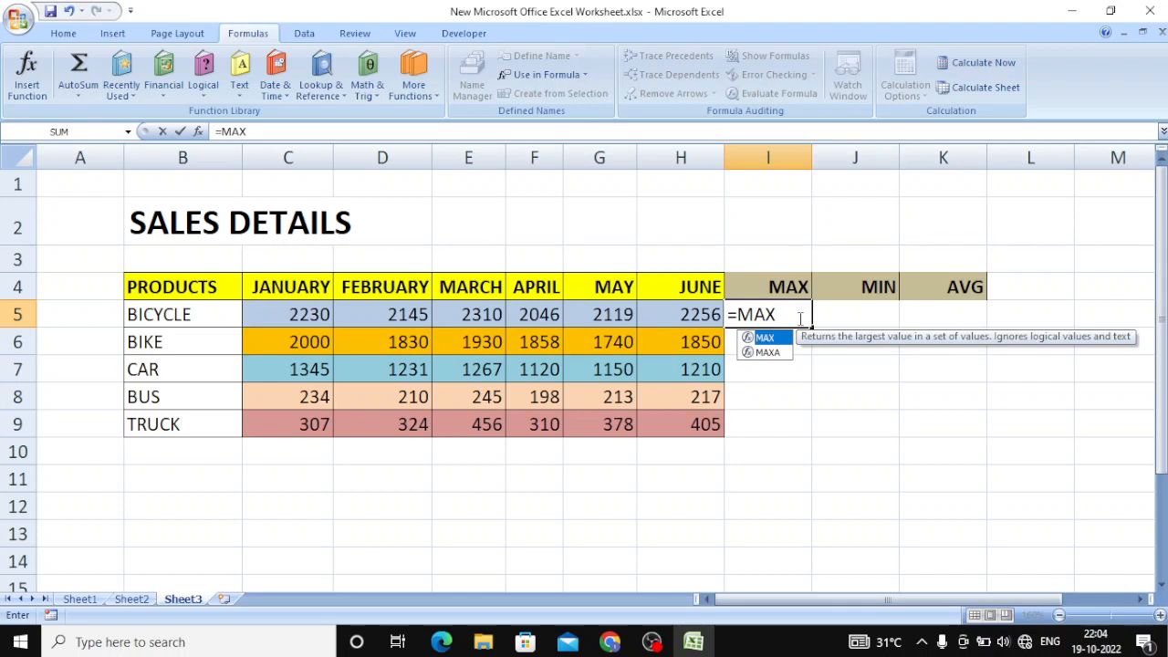
type("(")
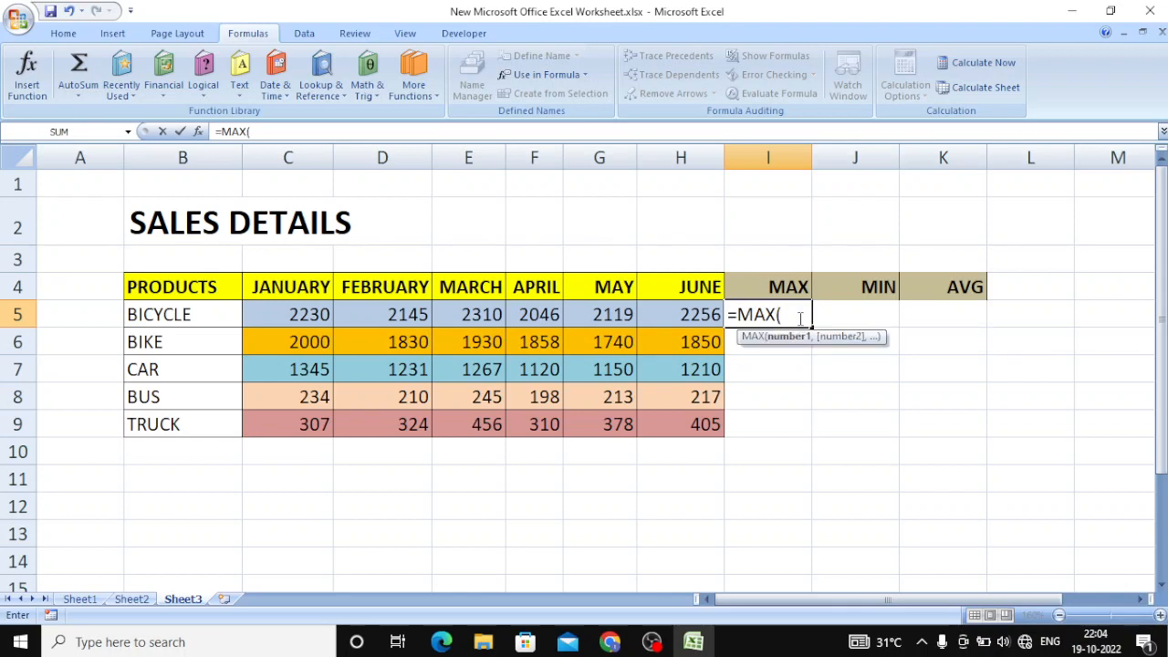
type("B")
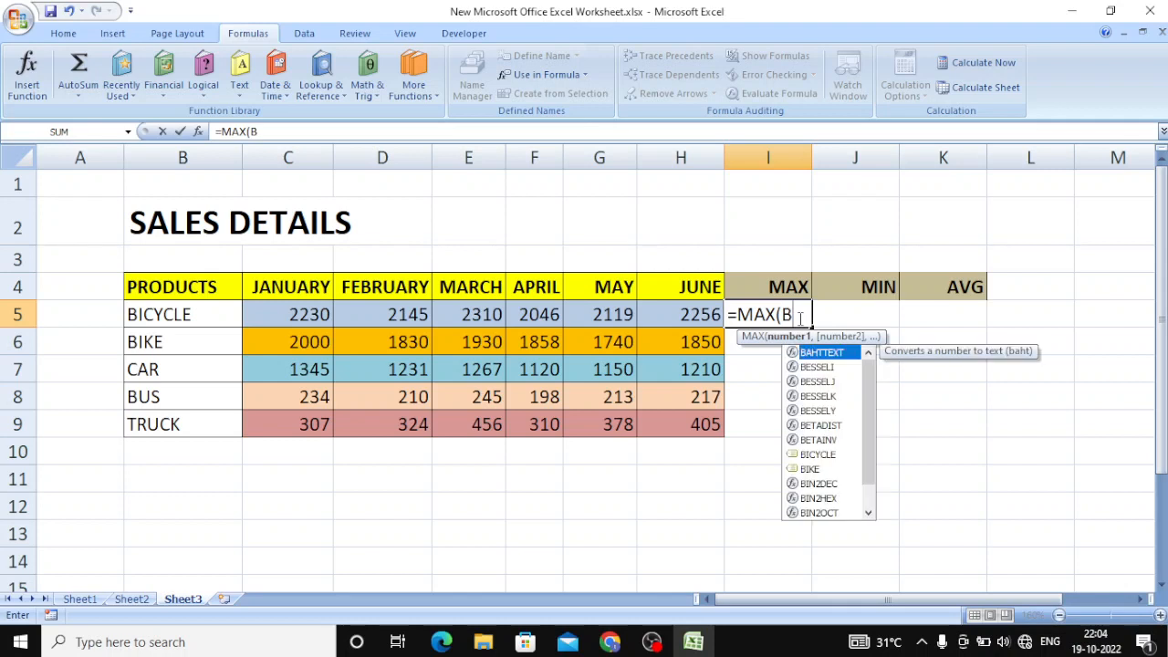
type("I")
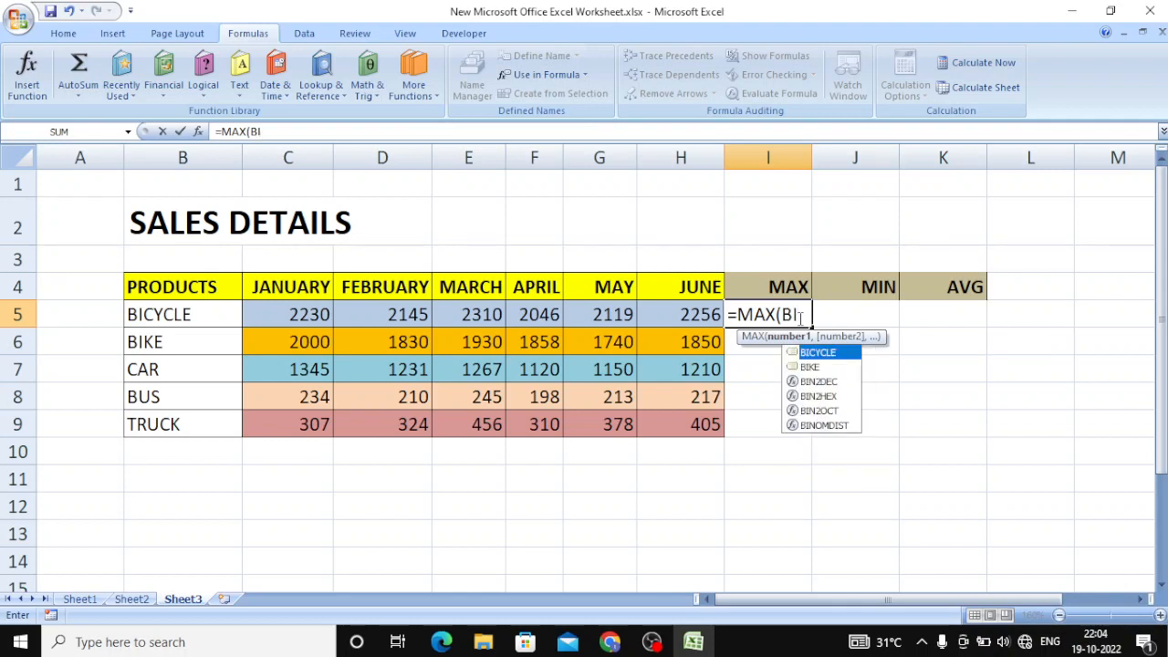
type("CYCL")
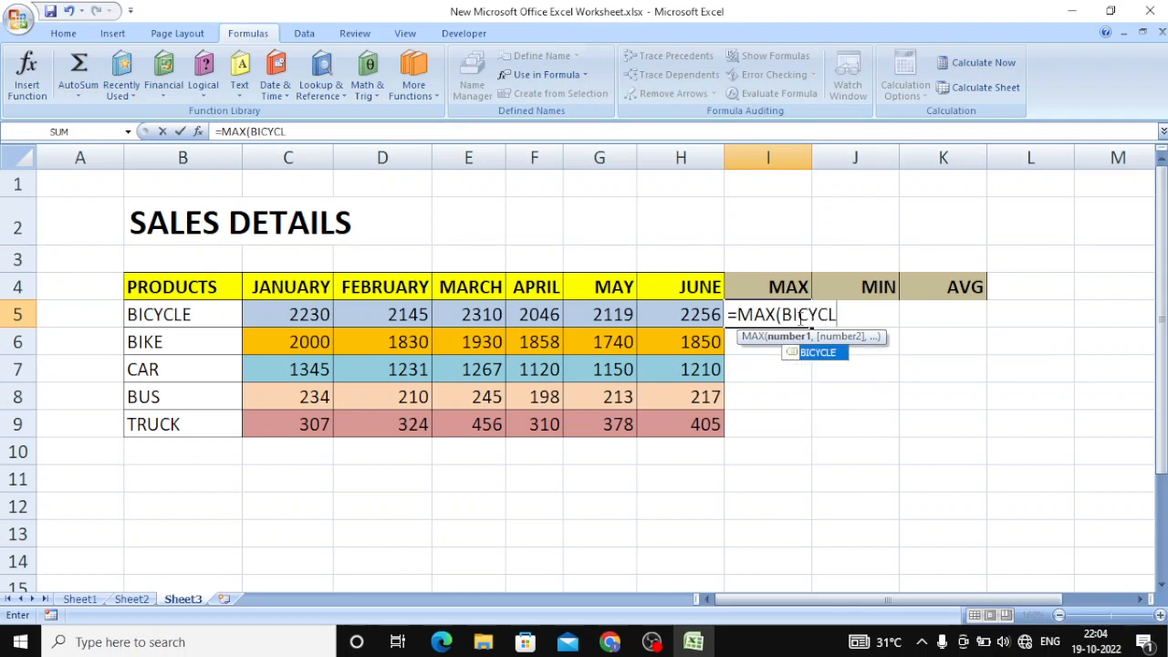
type("E)")
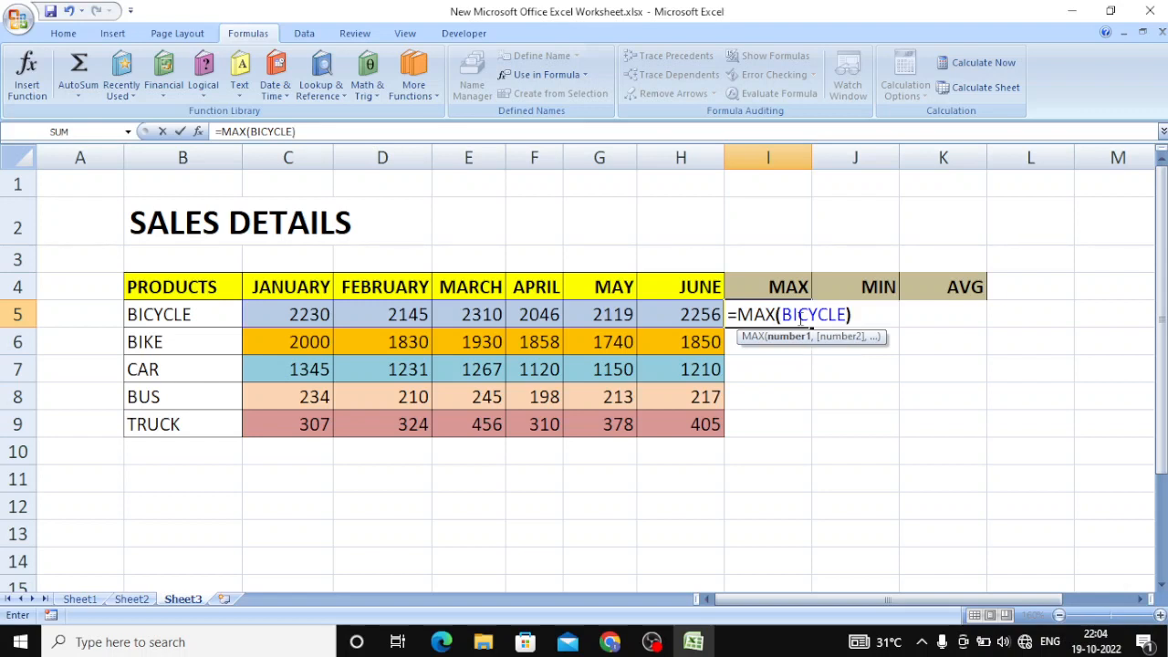
key("Return")
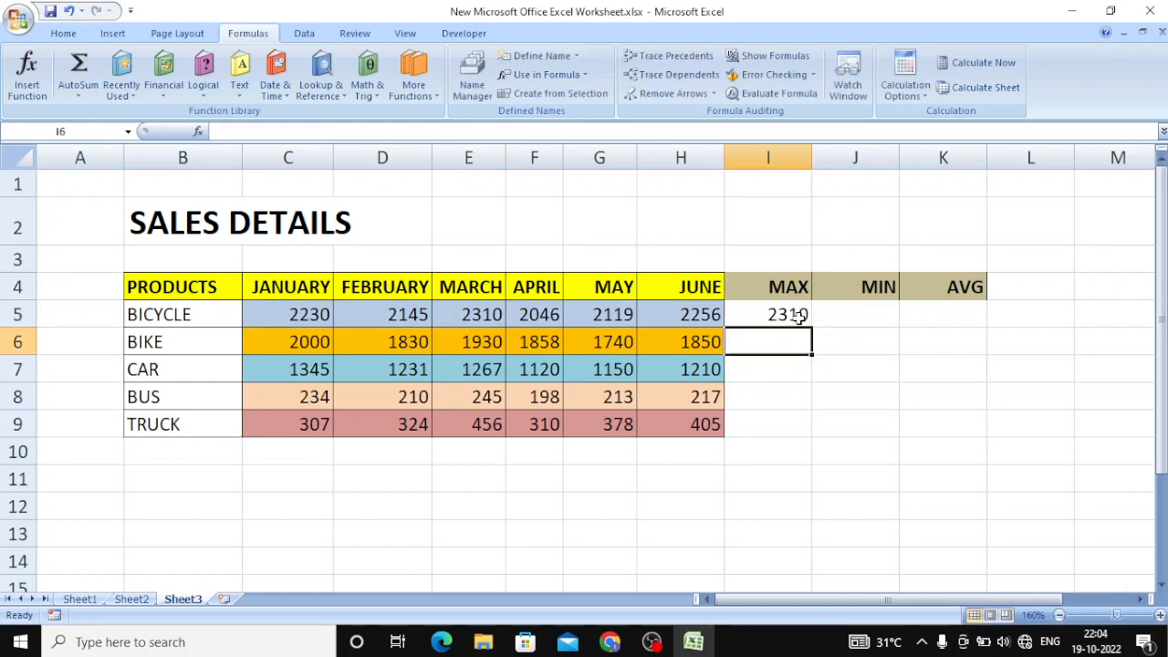
Step: Examine the MAX formula in I5 and compare its BICYCLE argument with the figures in C5:H5
left_click(786, 314)
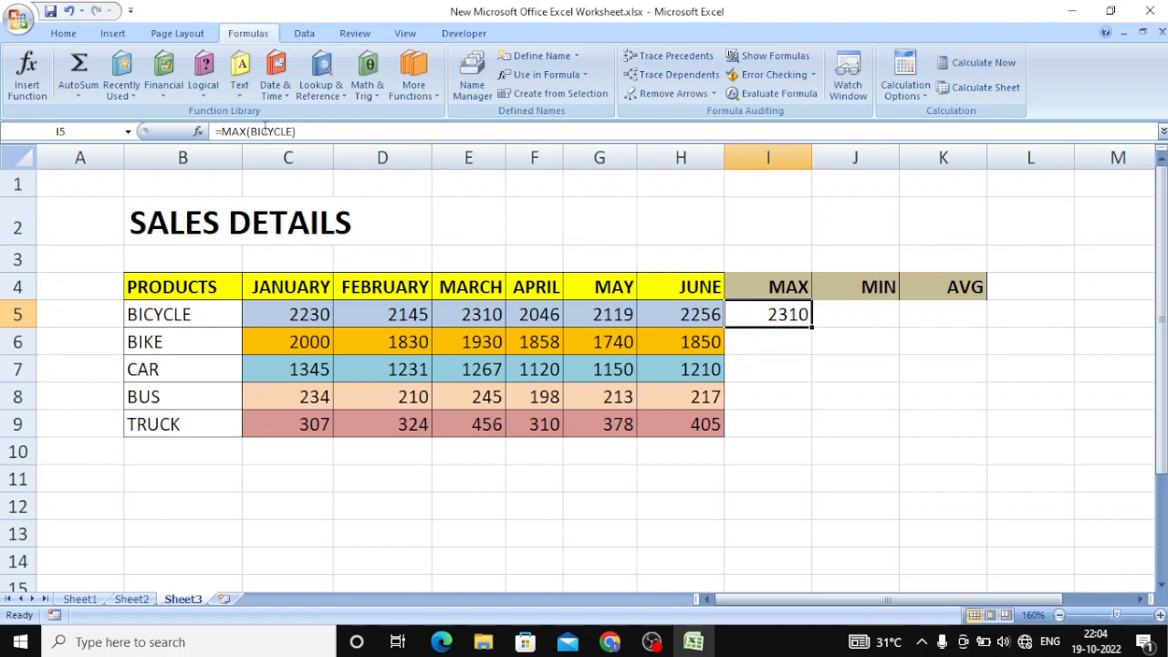
left_click_drag(249, 131, 294, 131)
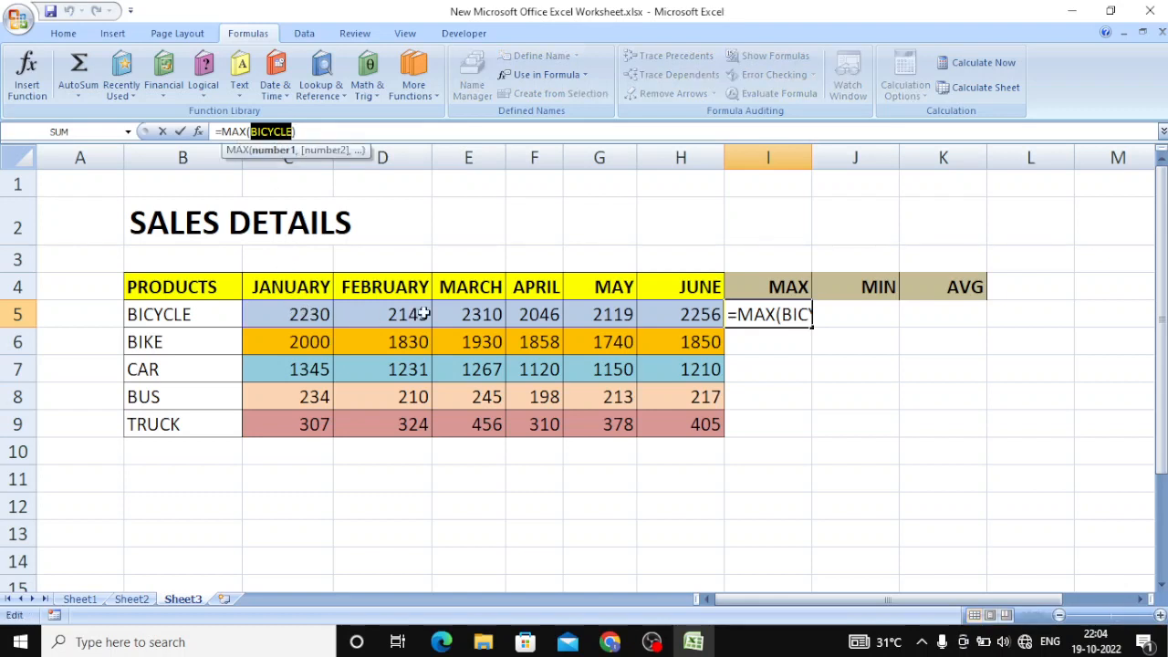
left_click_drag(705, 317, 313, 313)
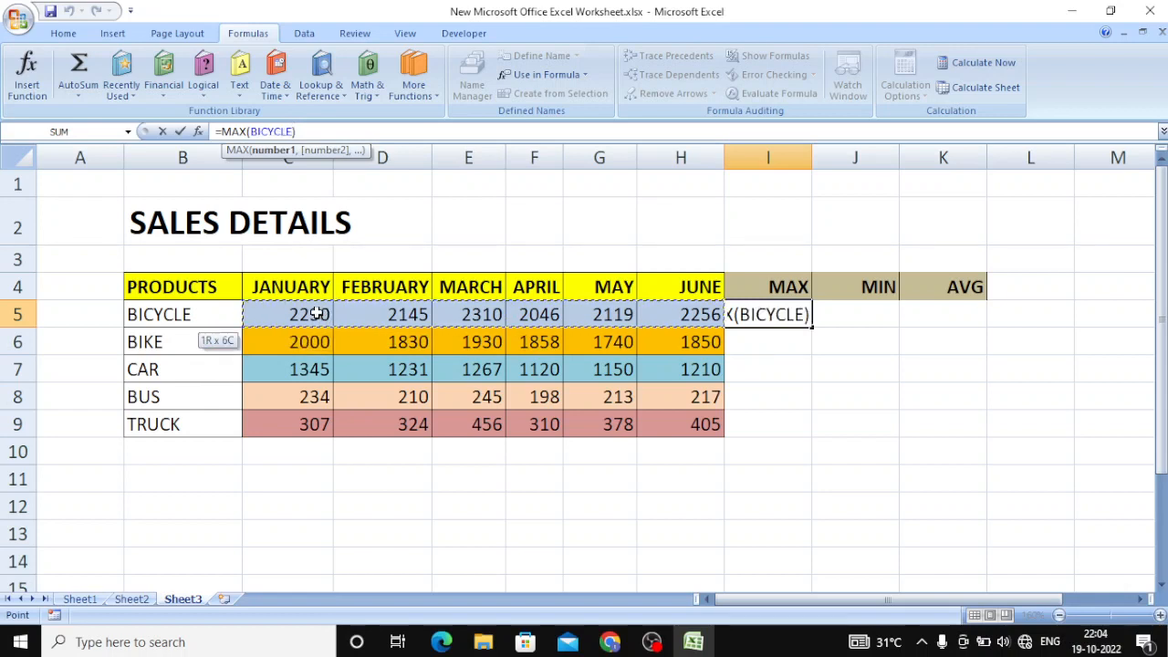
key("Return")
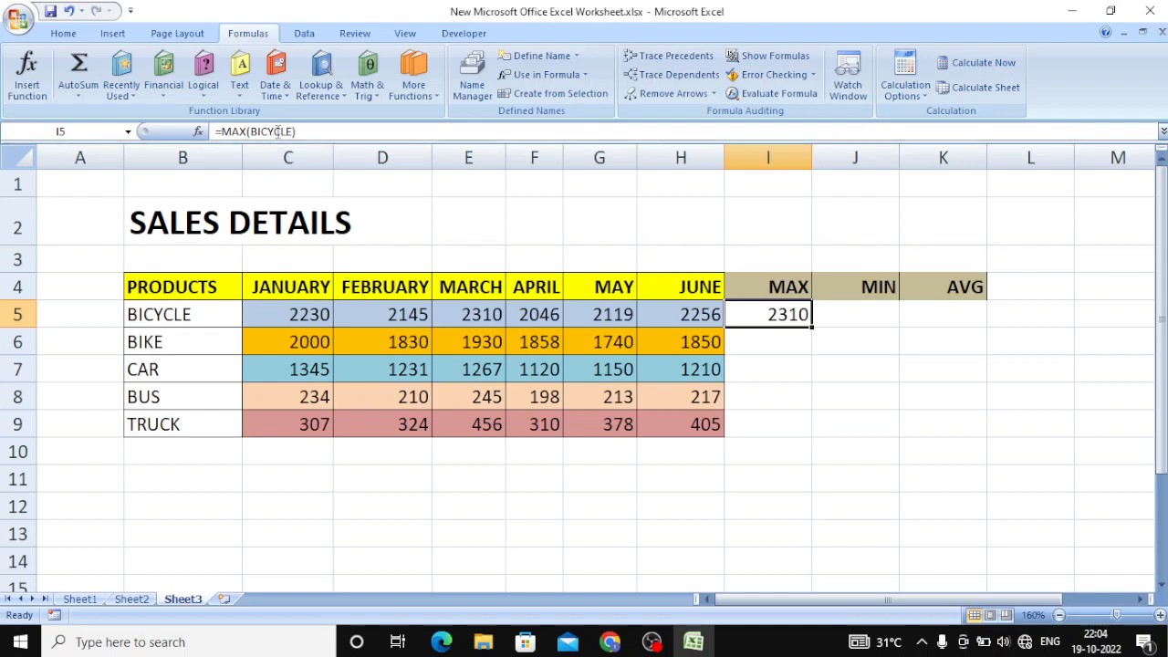
left_click(788, 342)
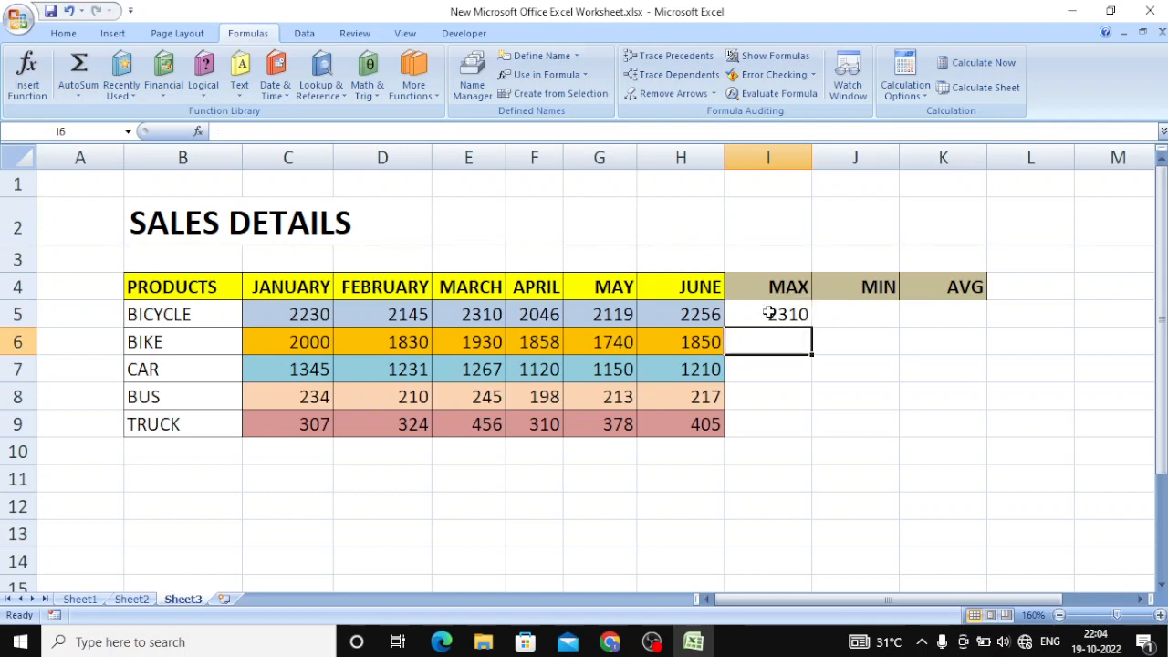
left_click(768, 315)
Step: Calculate the lowest BICYCLE sales in J5 from the range name with the formula =MIN(BICYCLE)
left_click(882, 312)
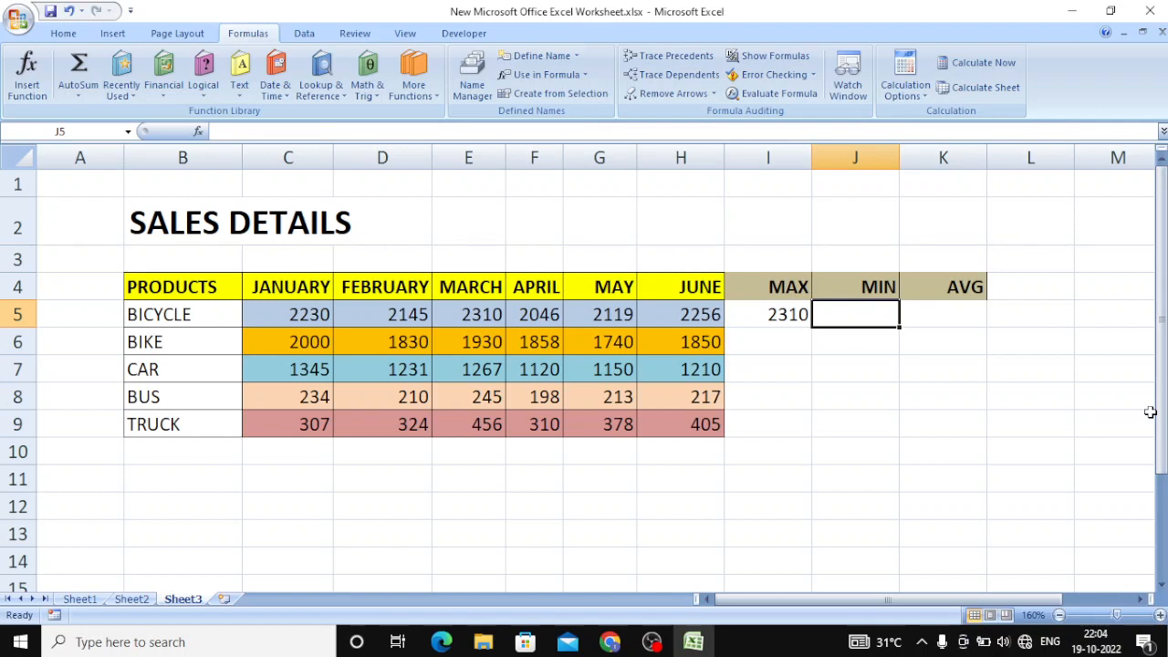
type("=MIN")
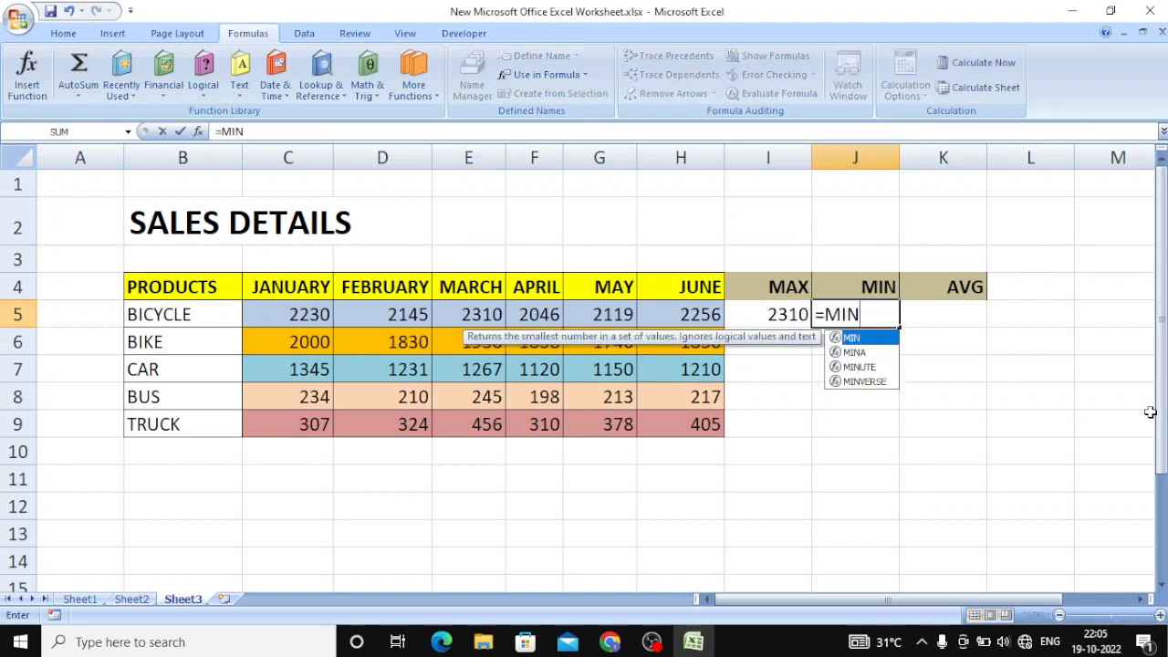
type("(")
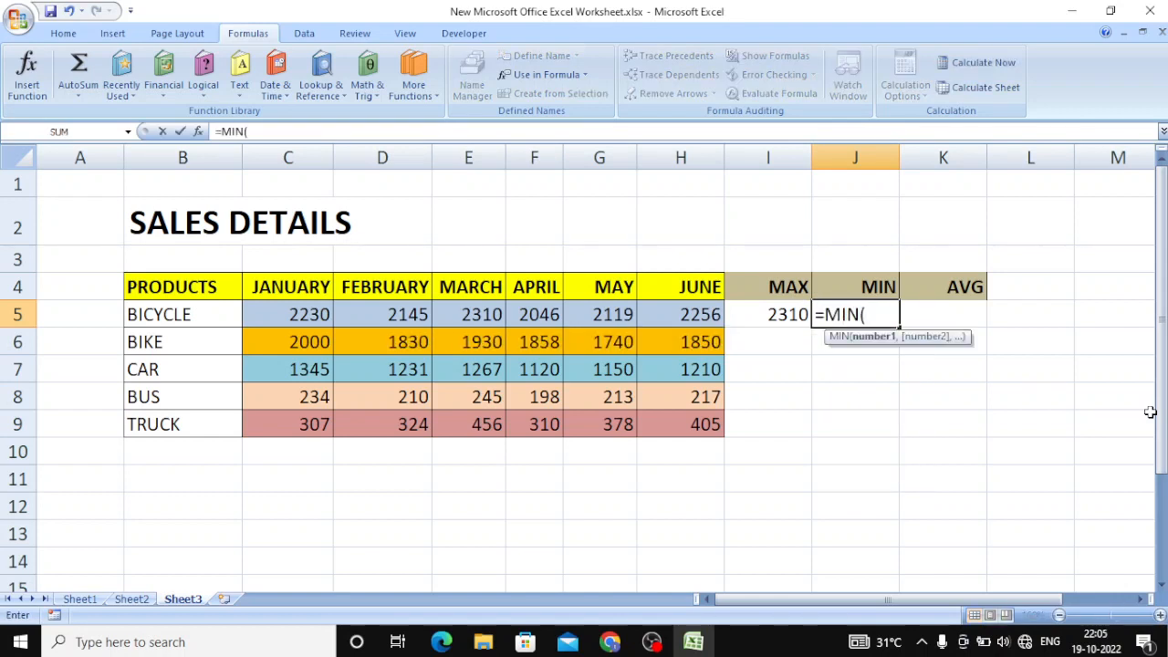
type("BIC")
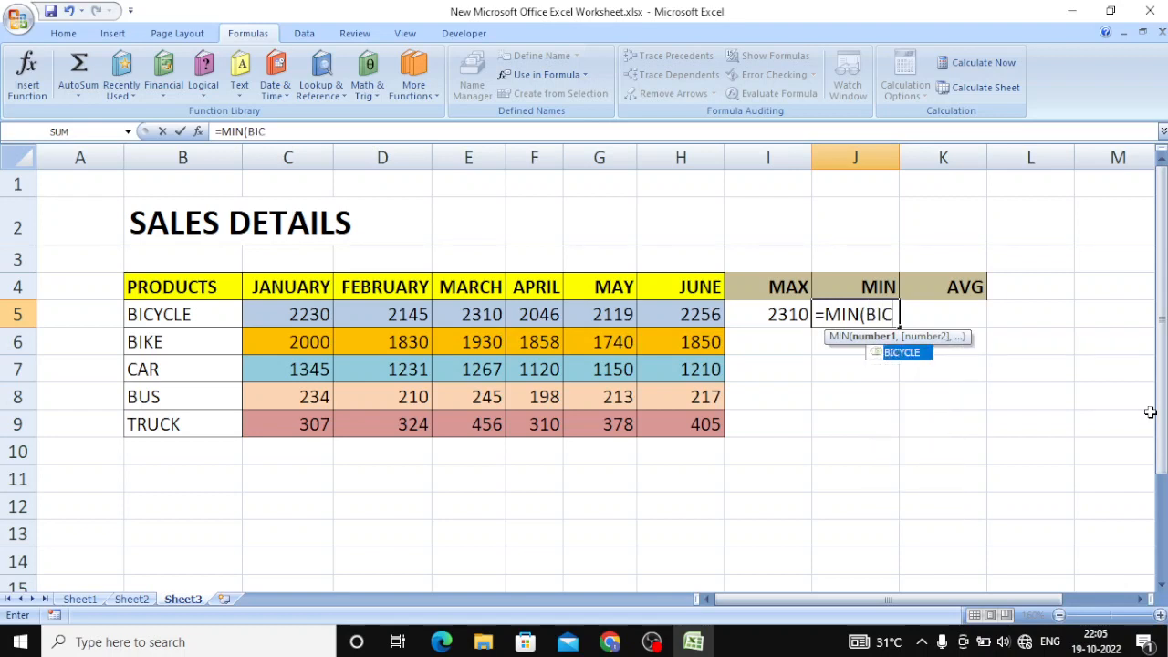
type("YCLE")
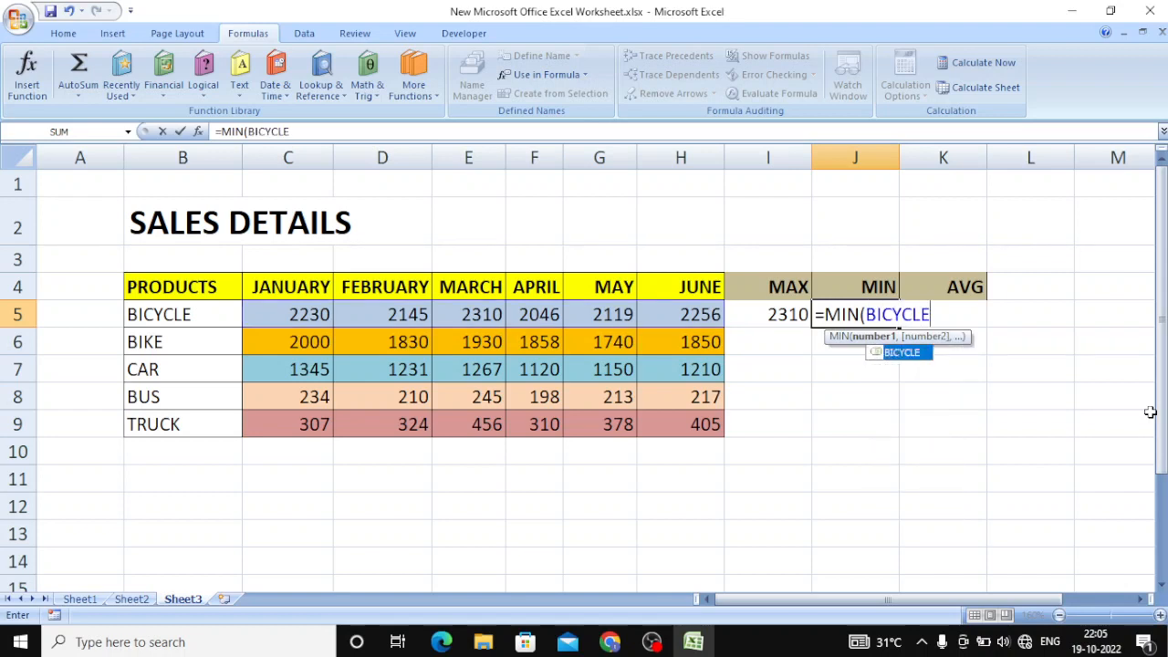
type(")")
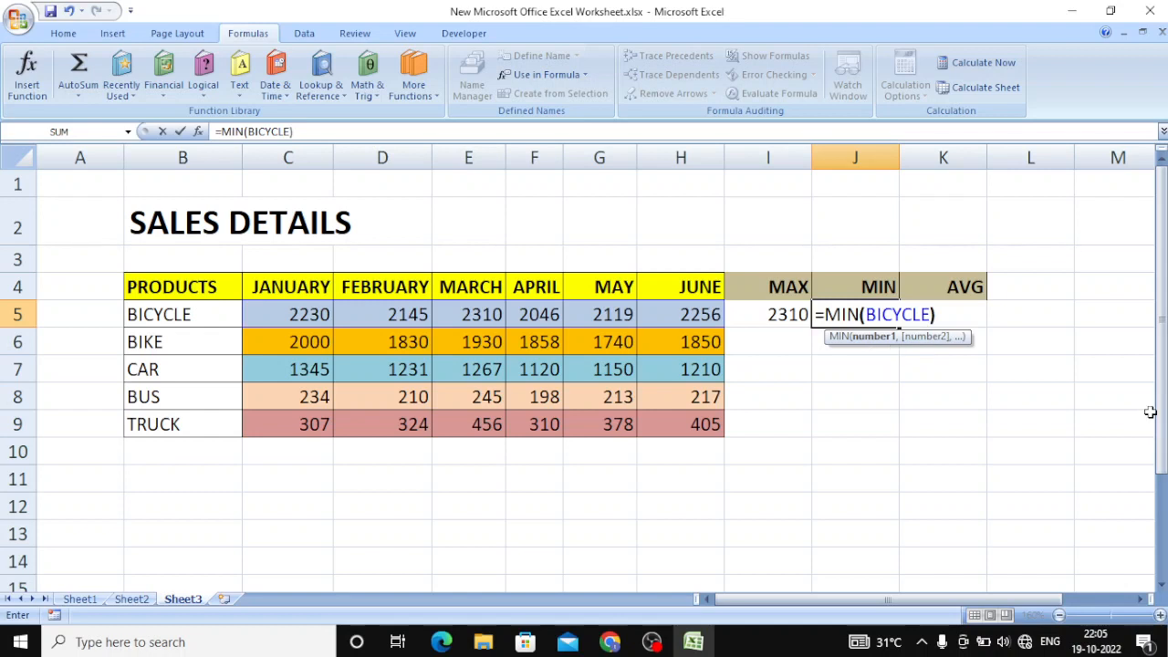
key("Return")
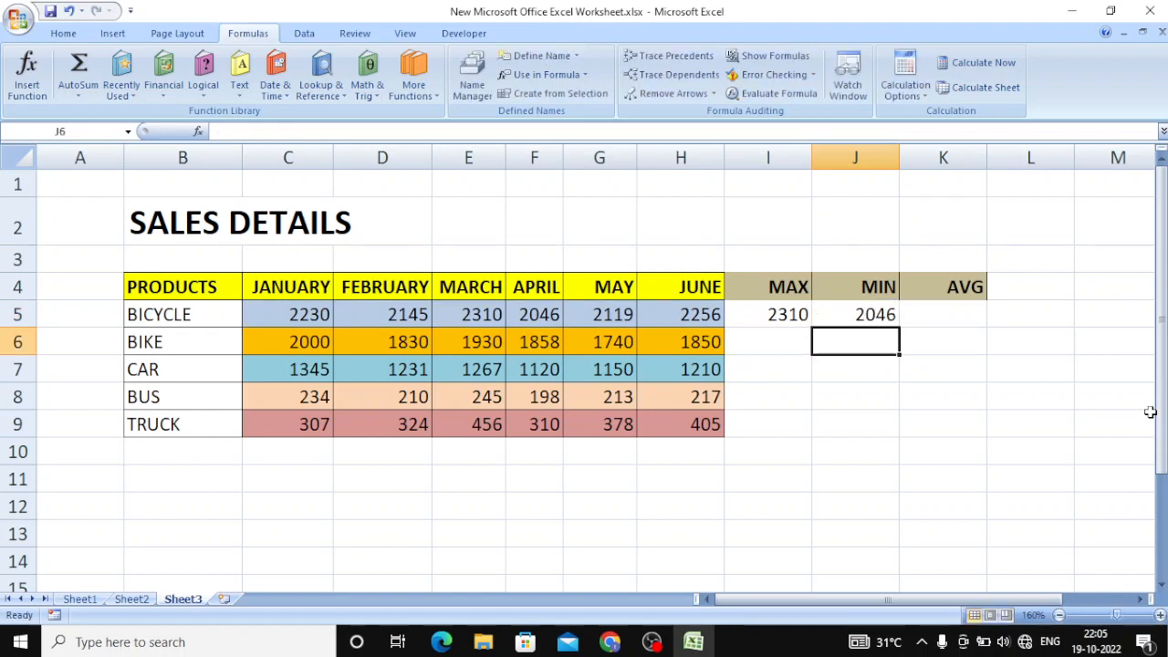
Step: Calculate the average BICYCLE sales in K5 from the range name with the formula =AVERAGE(BICYCLE)
left_click(966, 315)
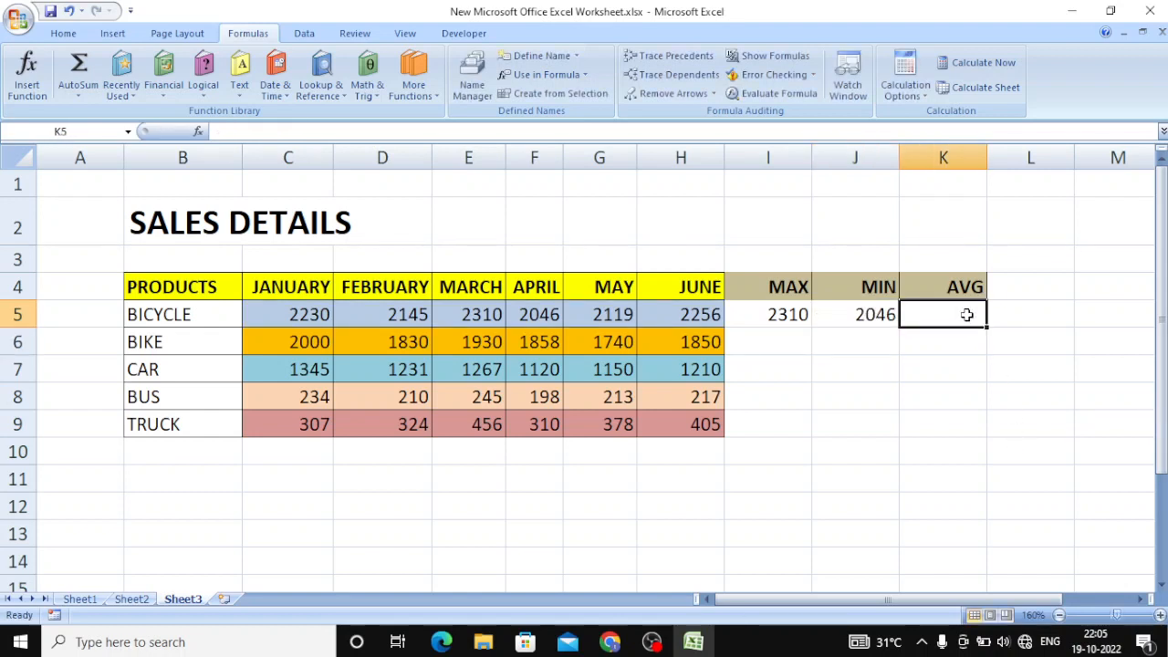
type("=A")
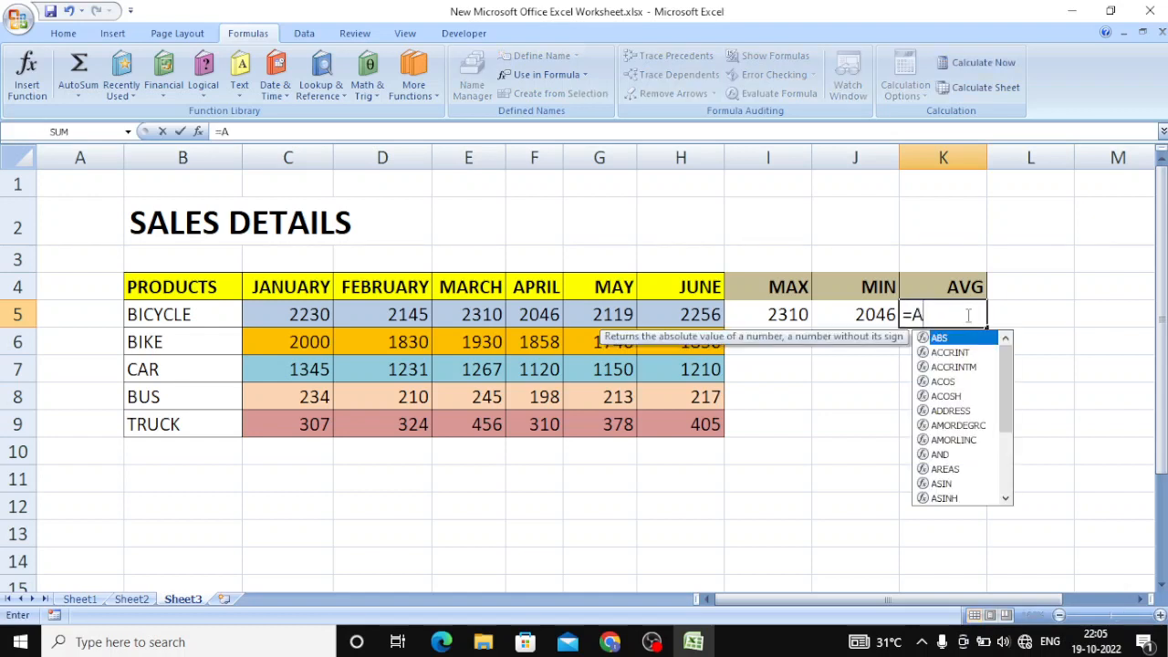
type("VERAGE")
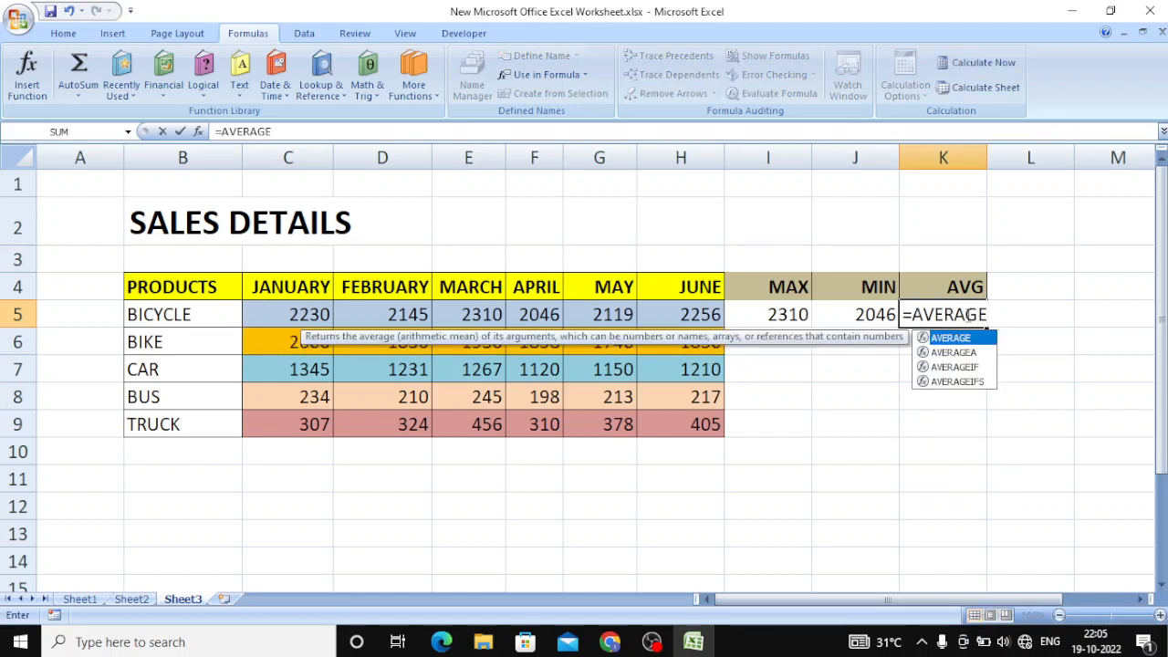
type("(BI")
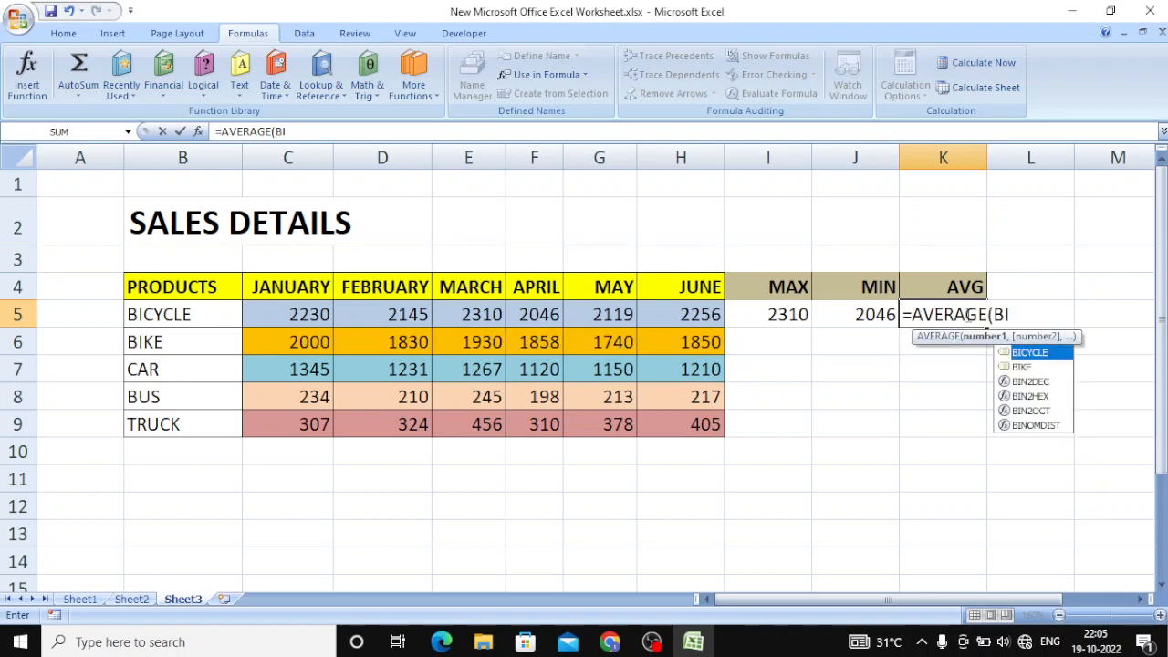
type("CY")
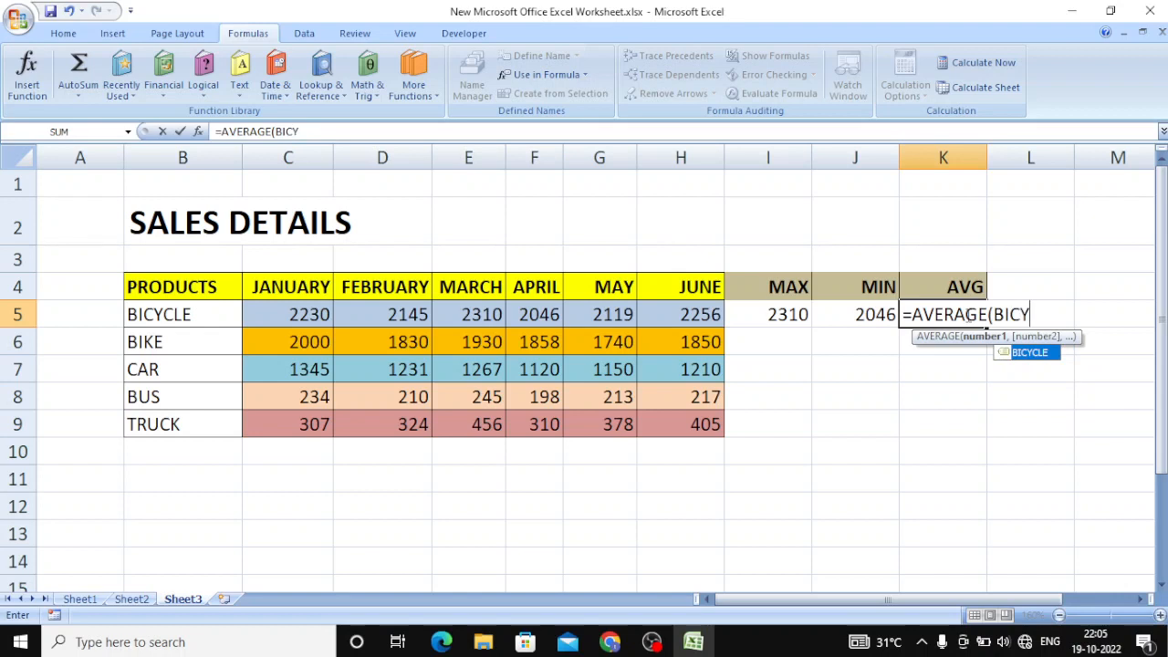
type("CLE")
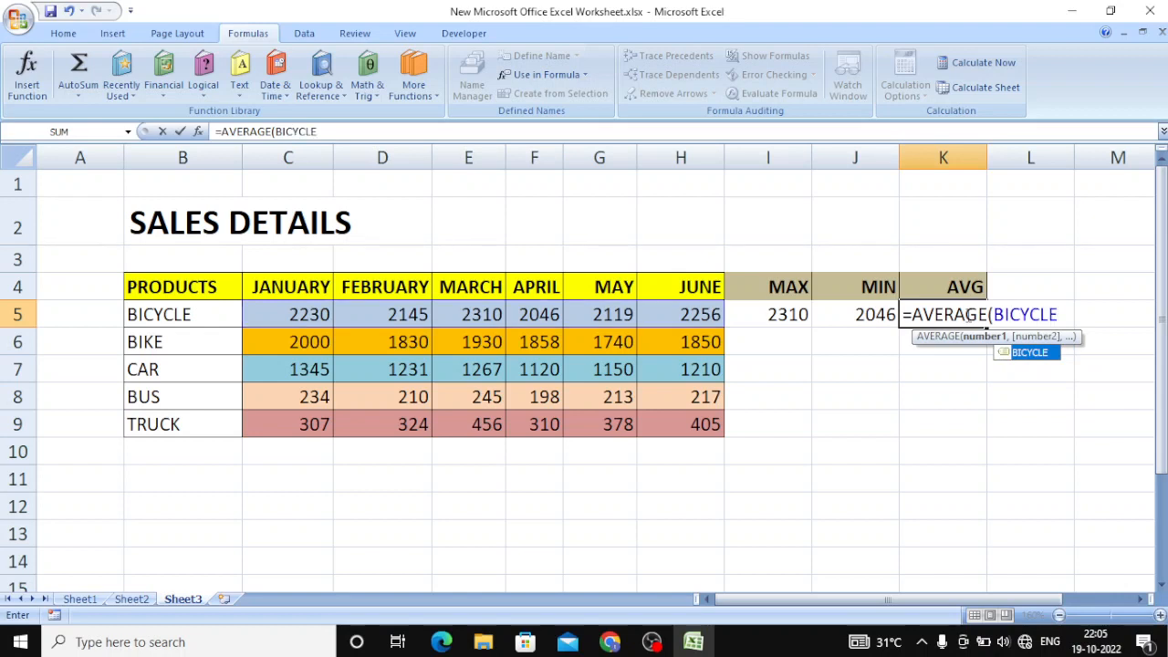
type(")")
key("Return")
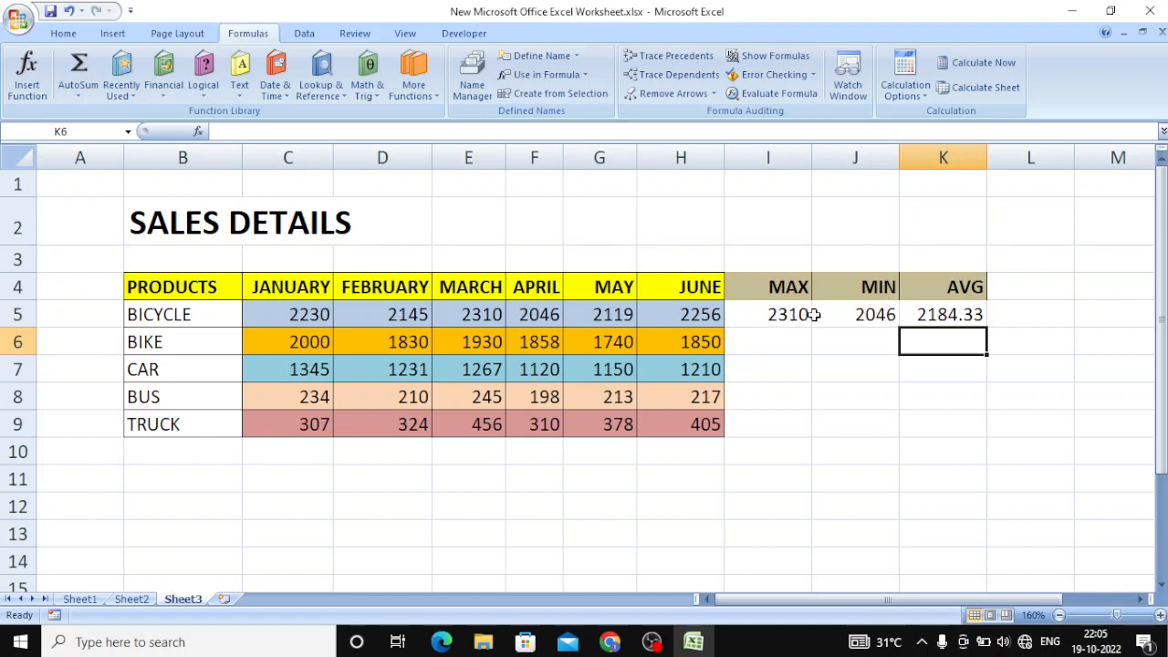
Step: Calculate the highest BIKE sales in I6 from the range name with the formula =MAX(BIKE)
left_click_drag(274, 312, 708, 321)
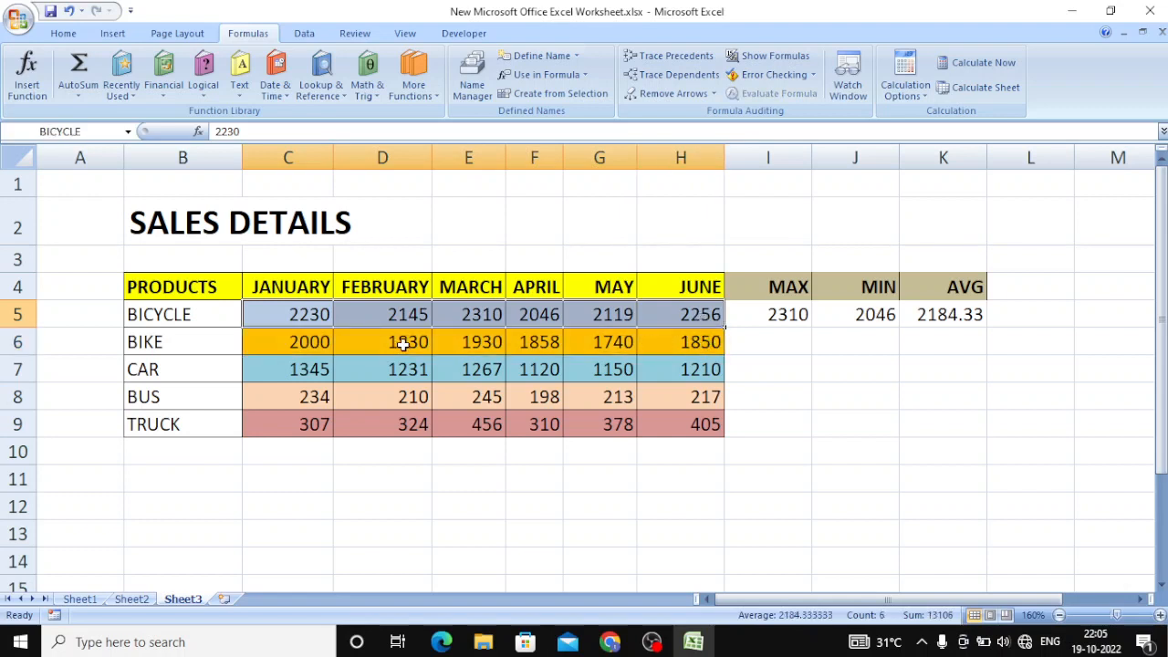
left_click_drag(312, 345, 686, 344)
left_click(743, 360)
left_click(750, 342)
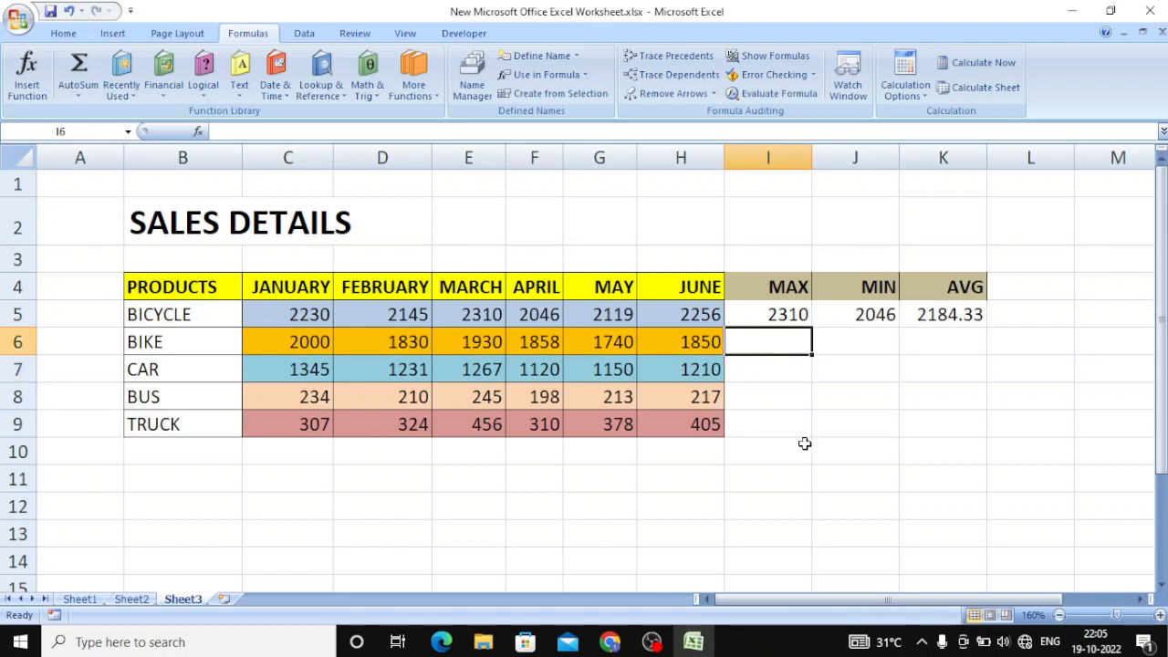
type("=M")
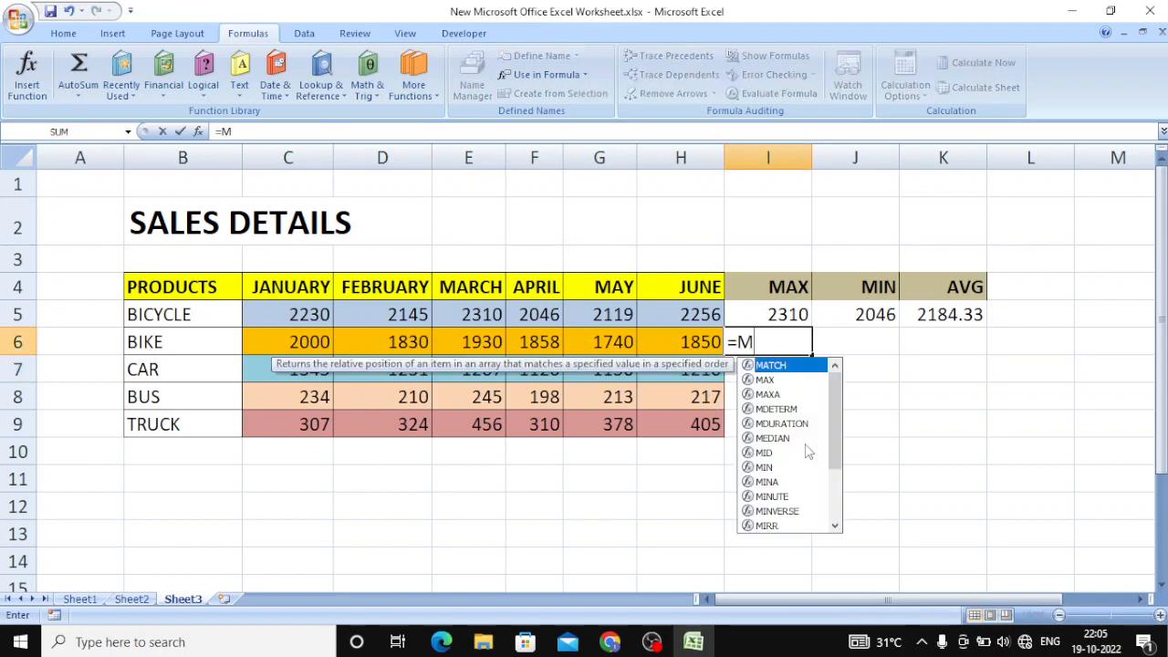
type("AX")
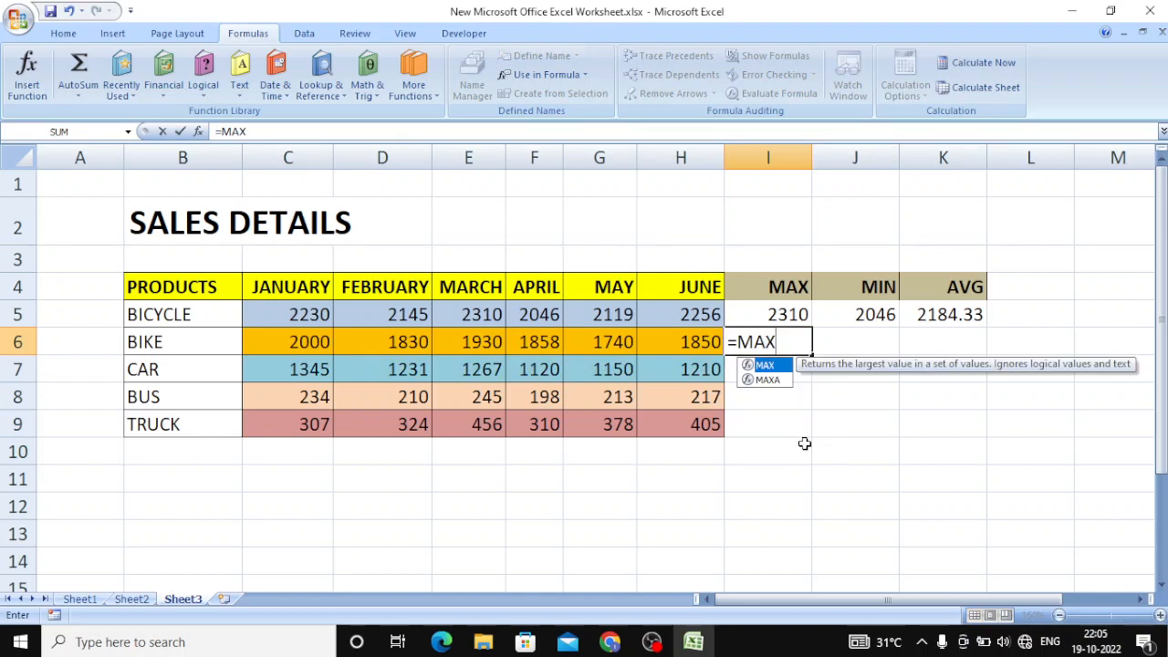
type("(BIK")
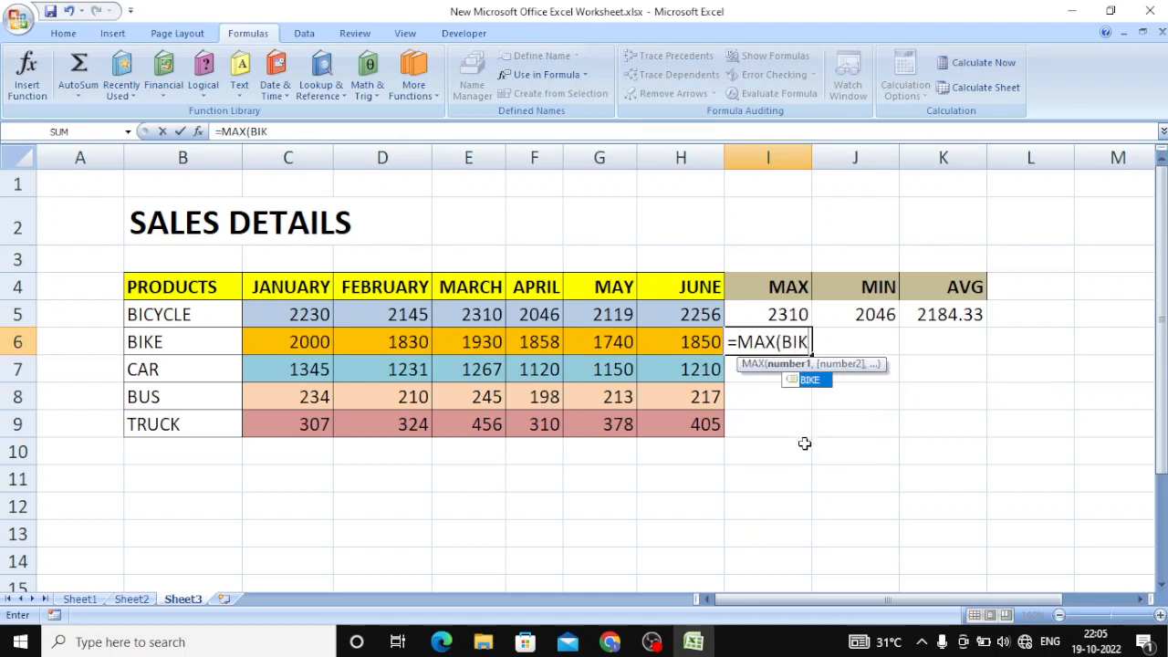
type("E)")
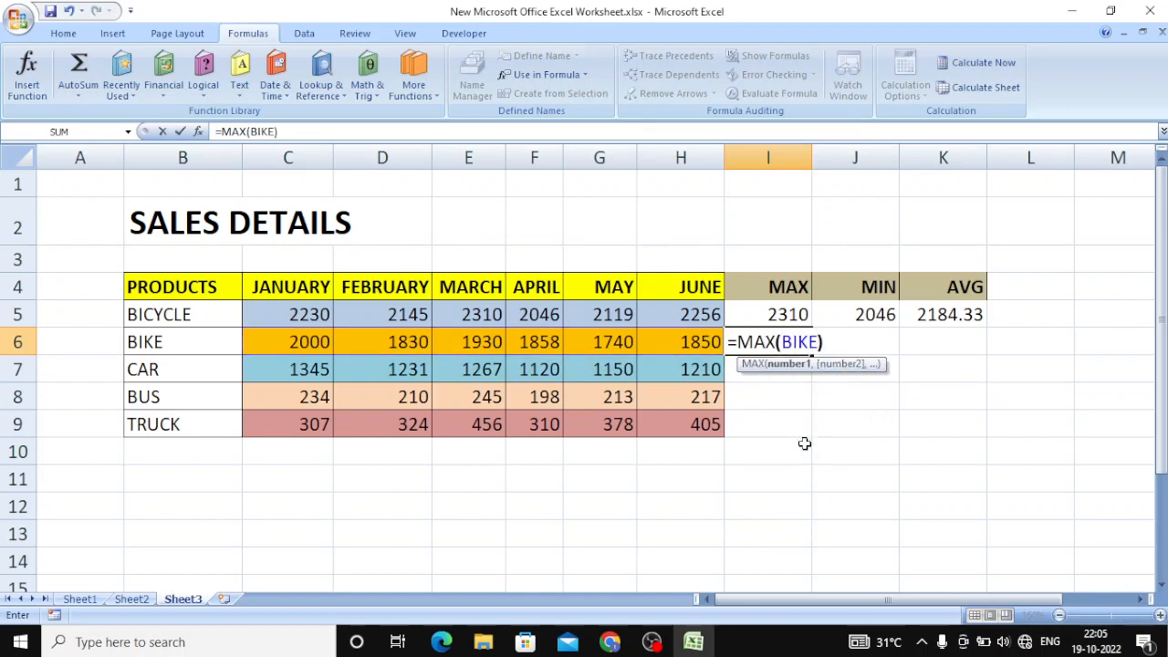
key("Return")
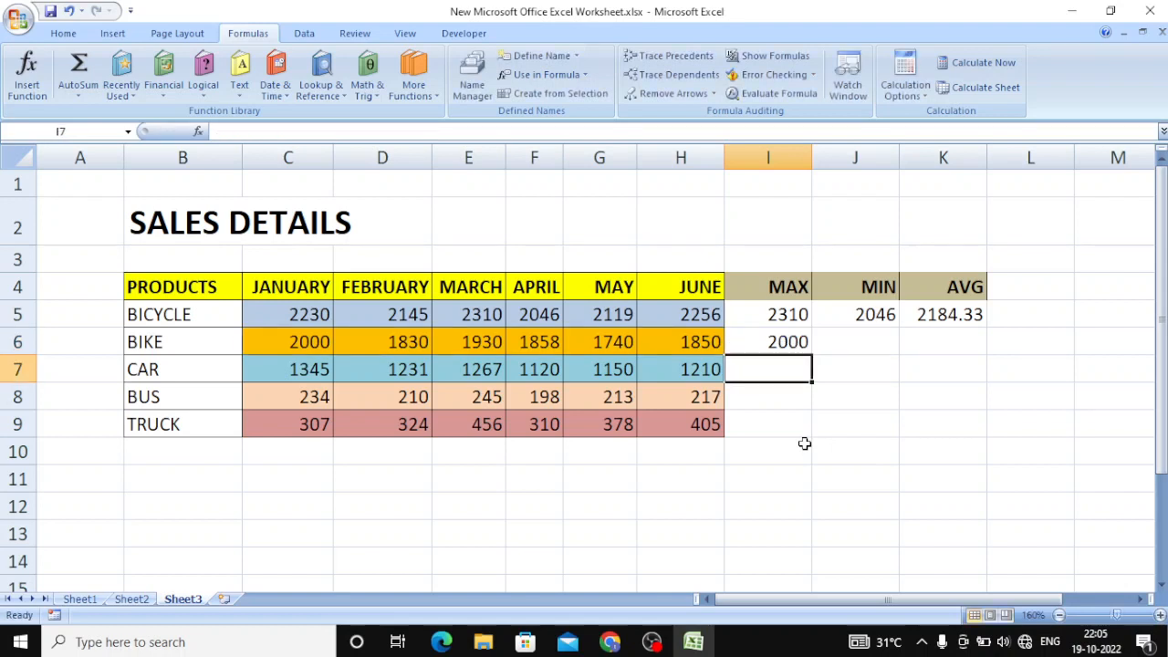
left_click(868, 319)
left_click(870, 347)
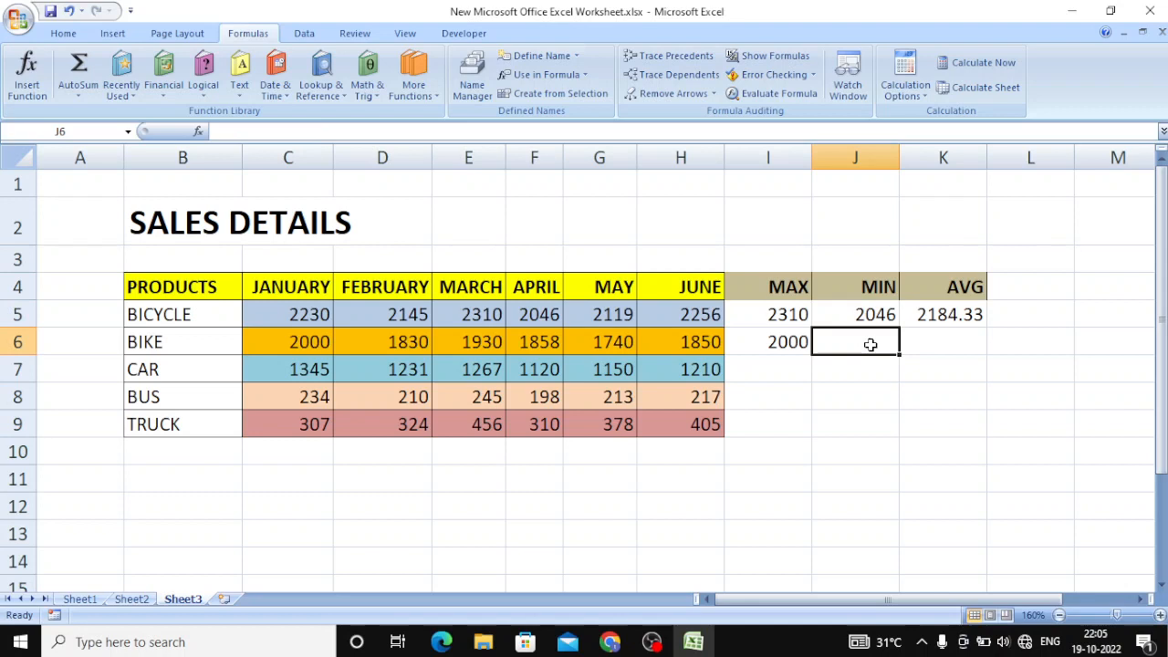
left_click(943, 344)
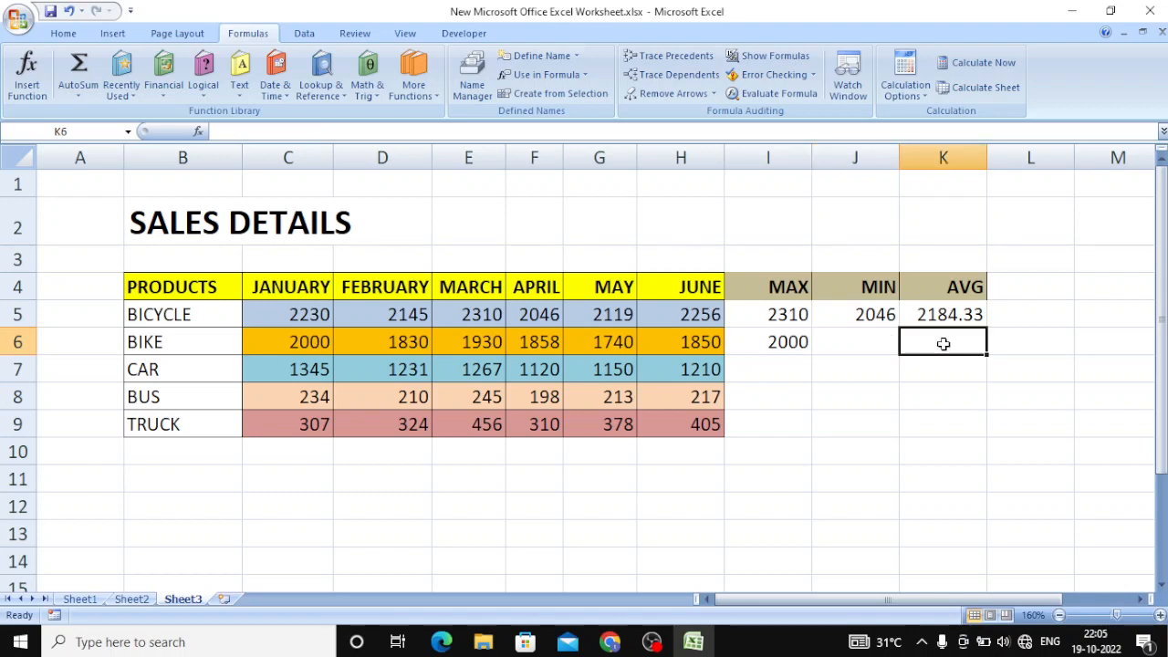
left_click(755, 372)
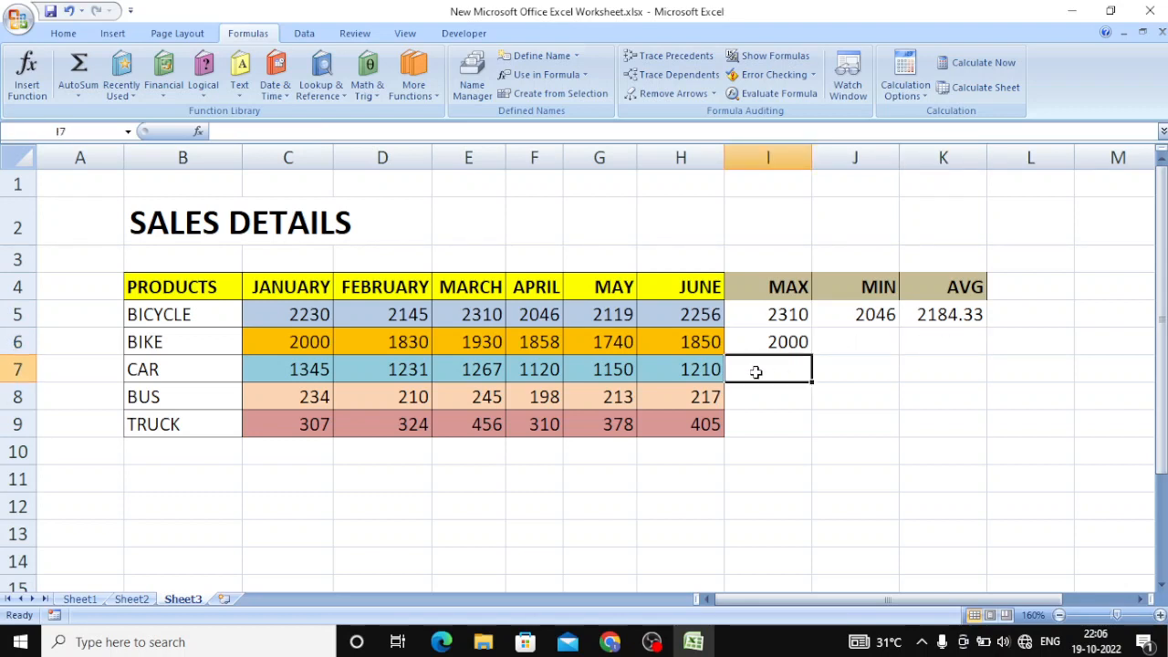
left_click(774, 403)
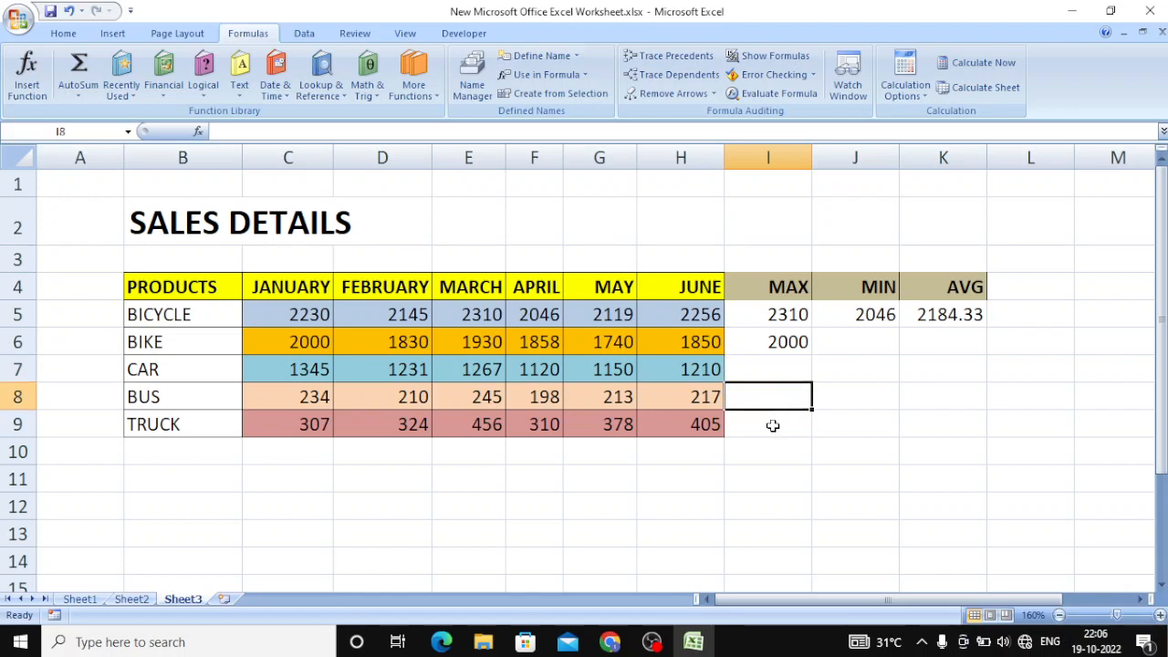
left_click(772, 425)
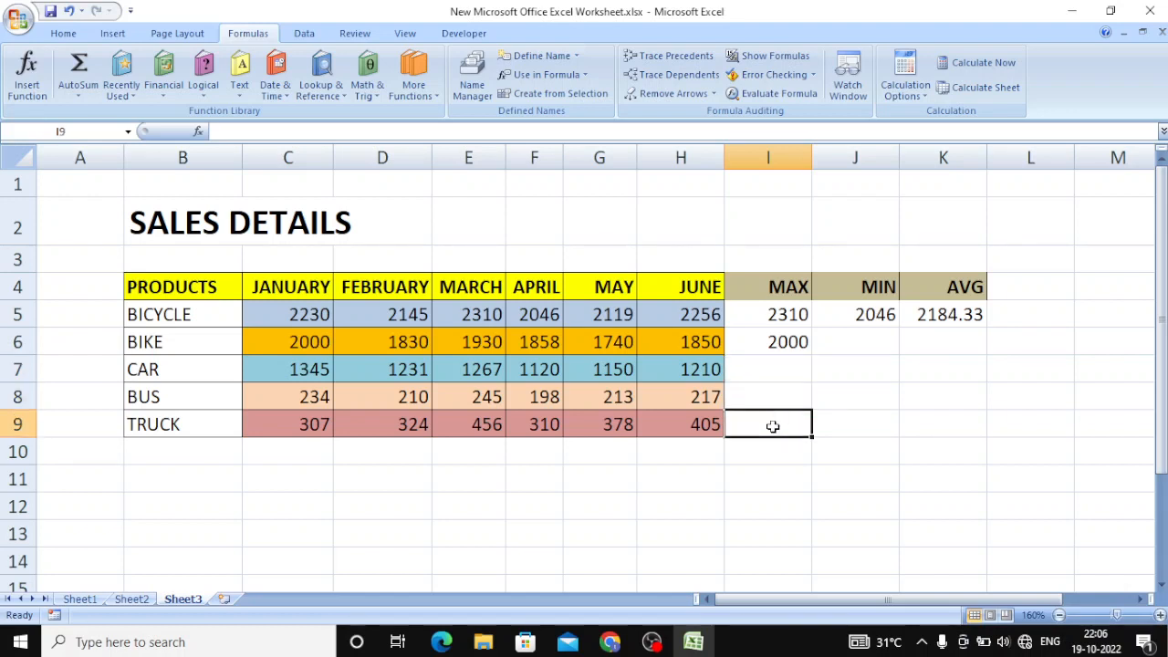